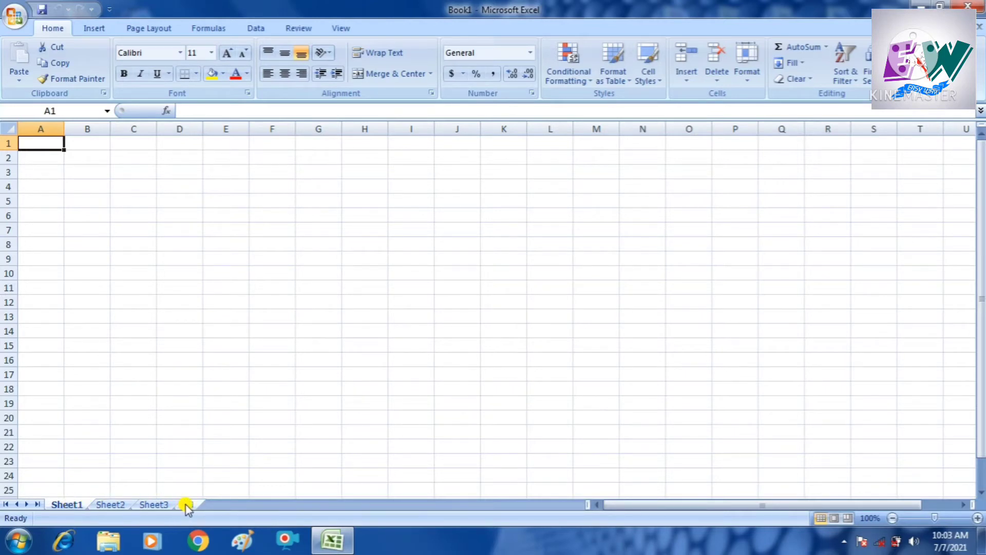
# Add nine new blank worksheets to the workbook, Sheet4 through Sheet12
pyautogui.click(185, 504)
pyautogui.click(229, 504)
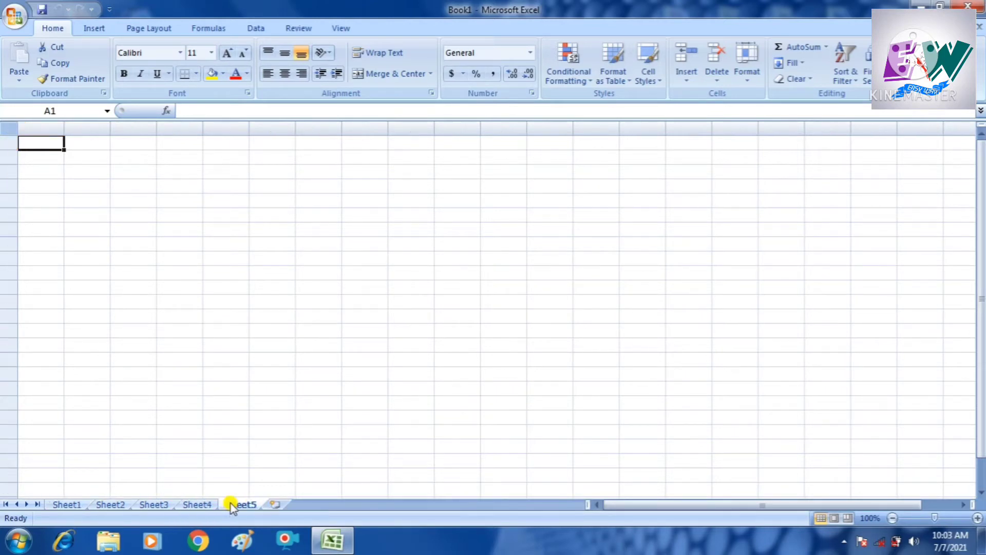
pyautogui.click(272, 504)
pyautogui.click(316, 504)
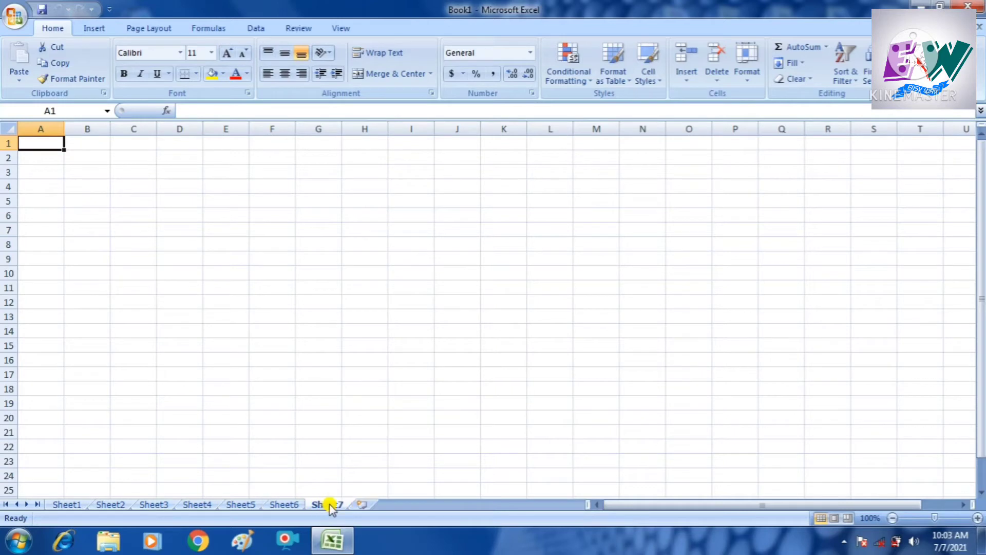
pyautogui.click(360, 505)
pyautogui.click(404, 505)
pyautogui.click(447, 505)
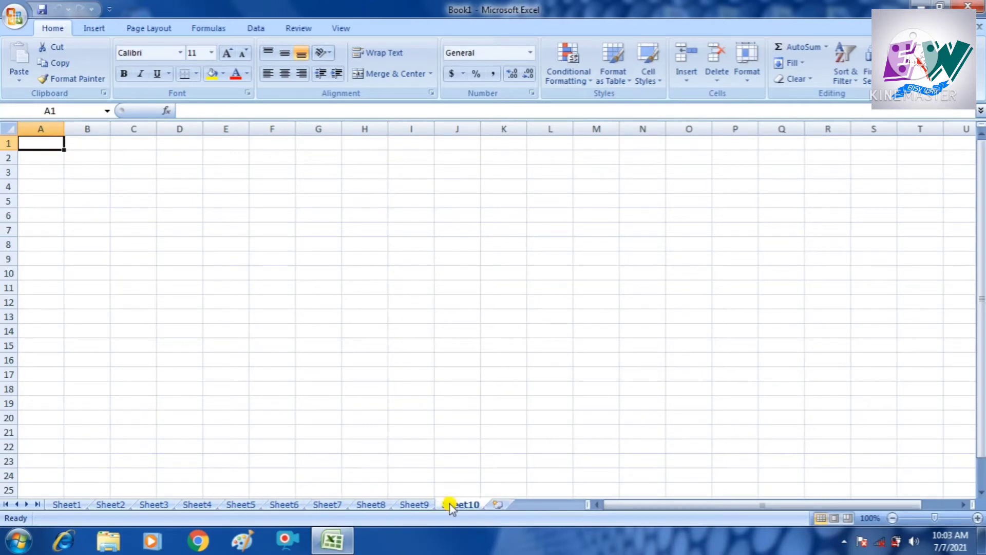
pyautogui.click(497, 504)
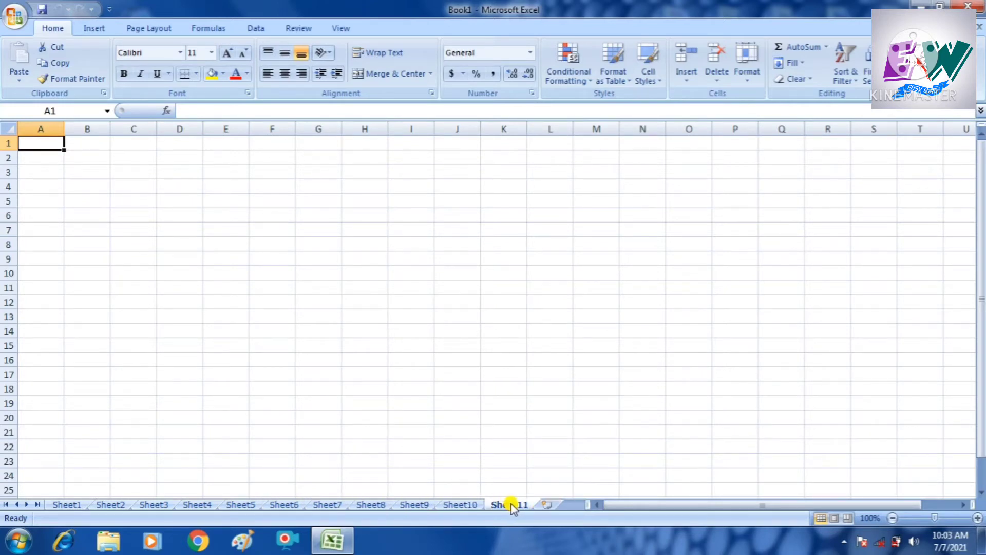
pyautogui.click(546, 505)
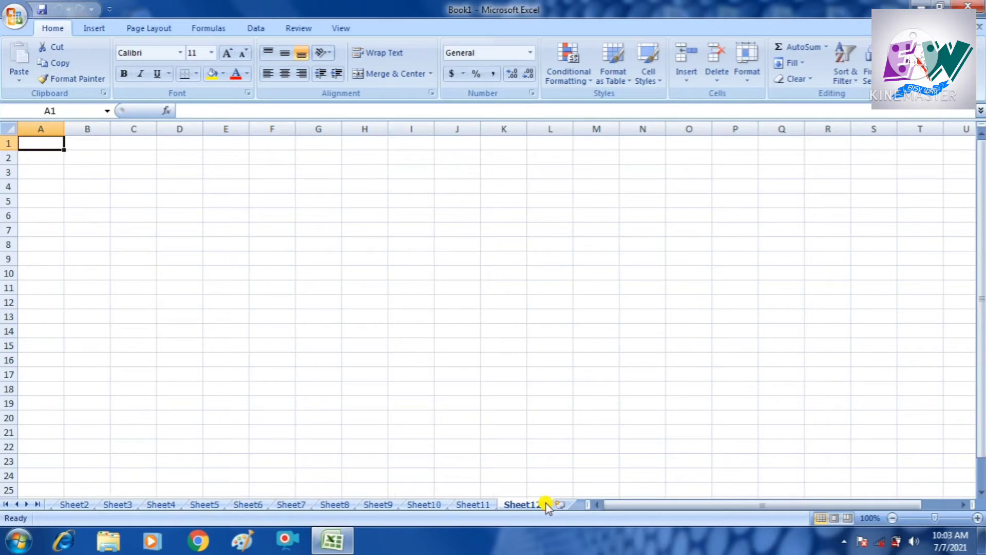
# Rename the Sheet2 worksheet as jan and the Sheet3 worksheet as feb
pyautogui.rightClick(76, 505)
pyautogui.click(120, 381)
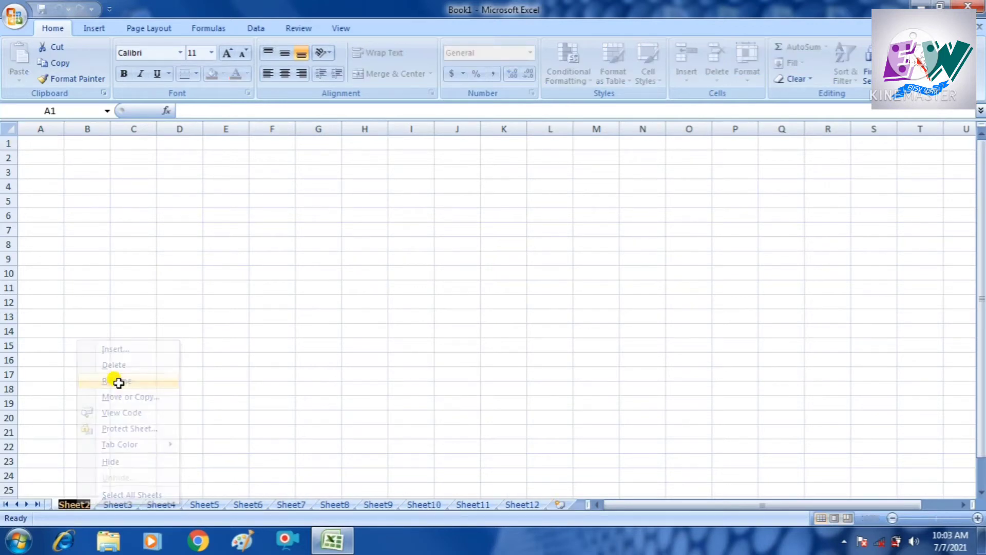
pyautogui.write('jan')
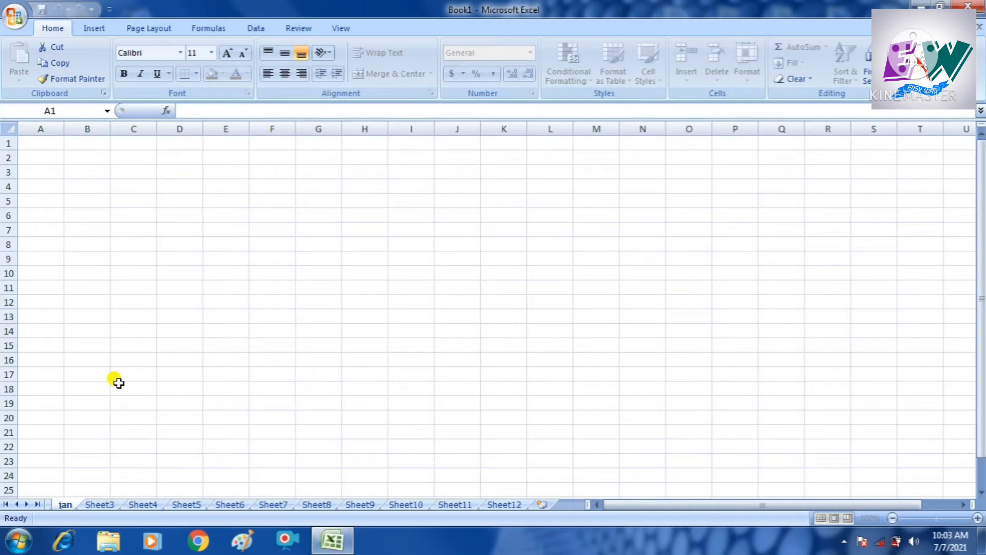
pyautogui.rightClick(99, 504)
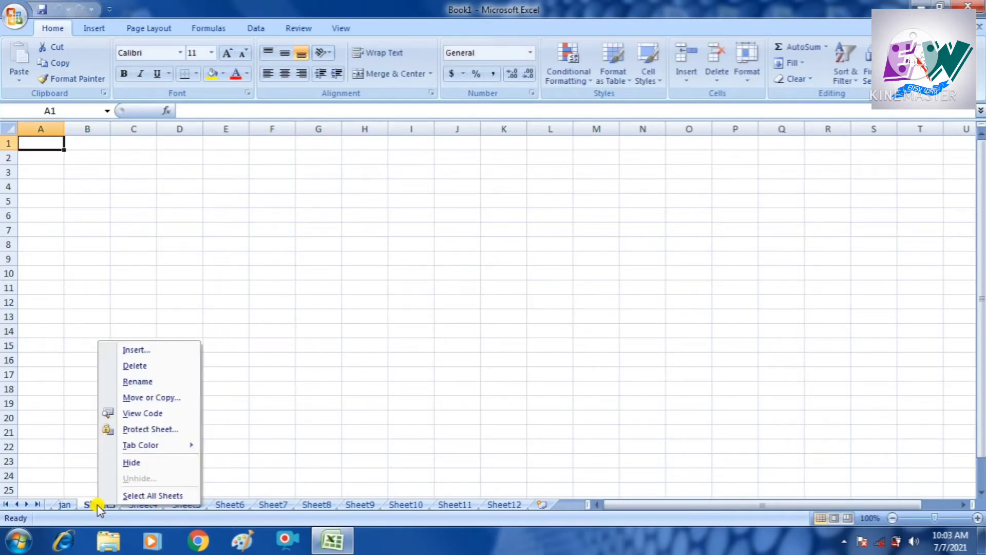
pyautogui.click(150, 382)
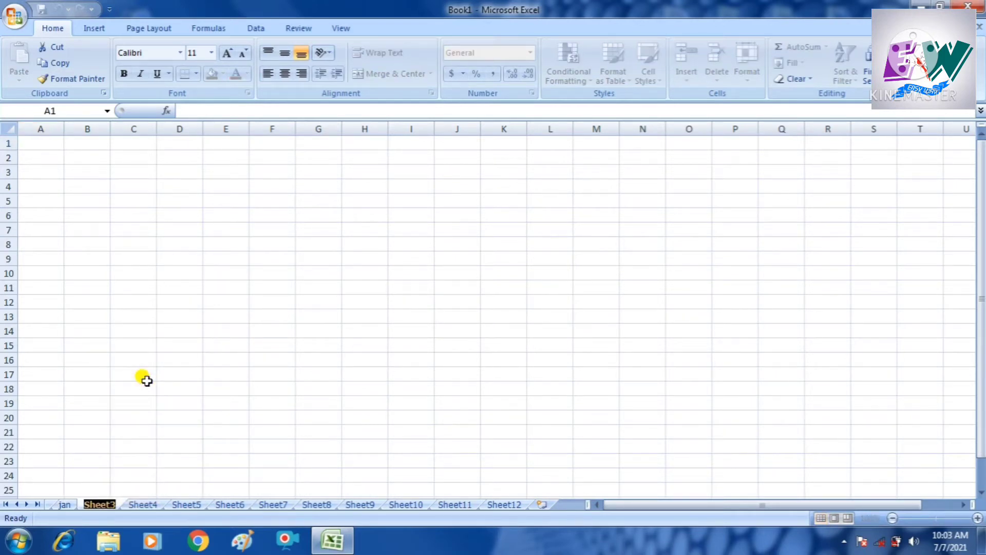
pyautogui.write('feb')
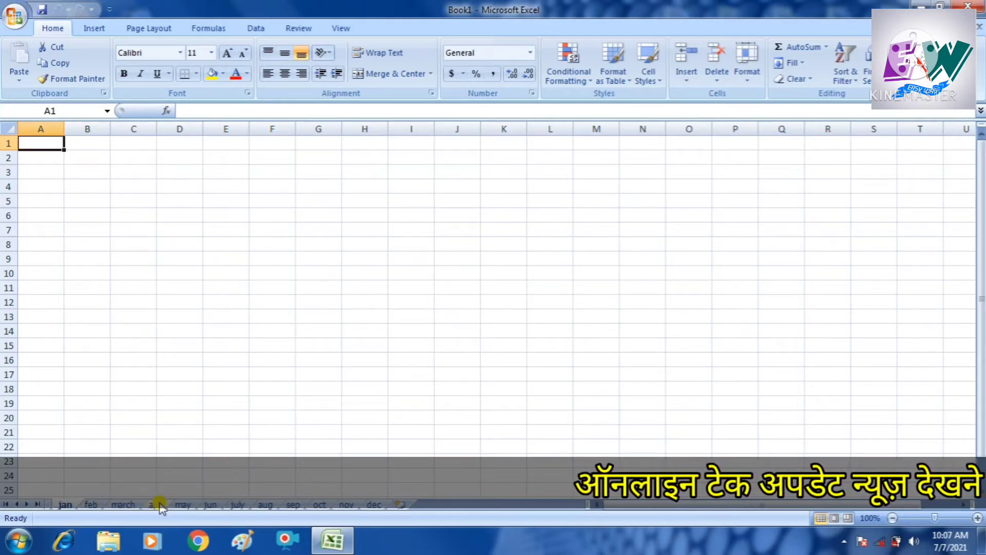
pyautogui.rightClick(161, 505)
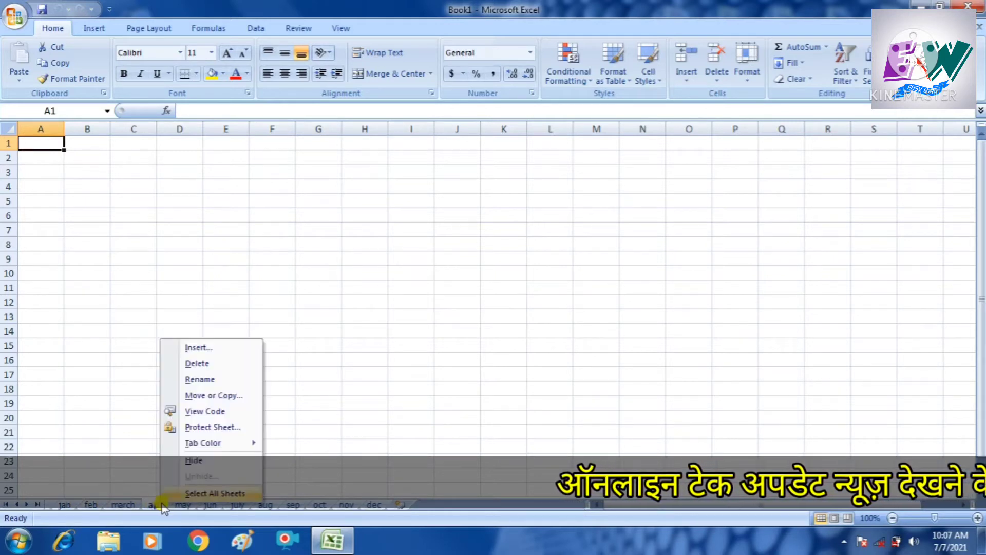
pyautogui.click(302, 412)
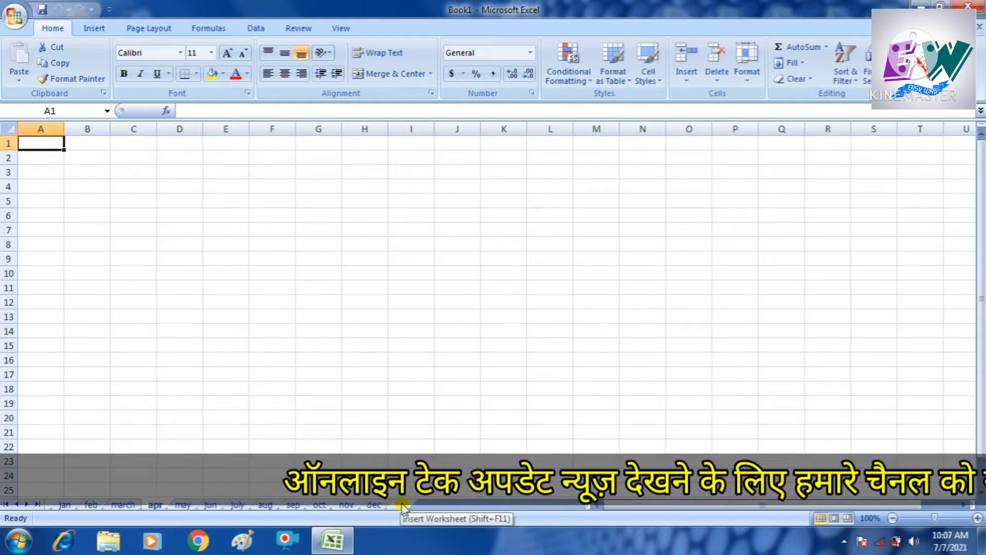
# Widen columns A, B and C on the jan sheet to roughly three times their default width
pyautogui.click(62, 506)
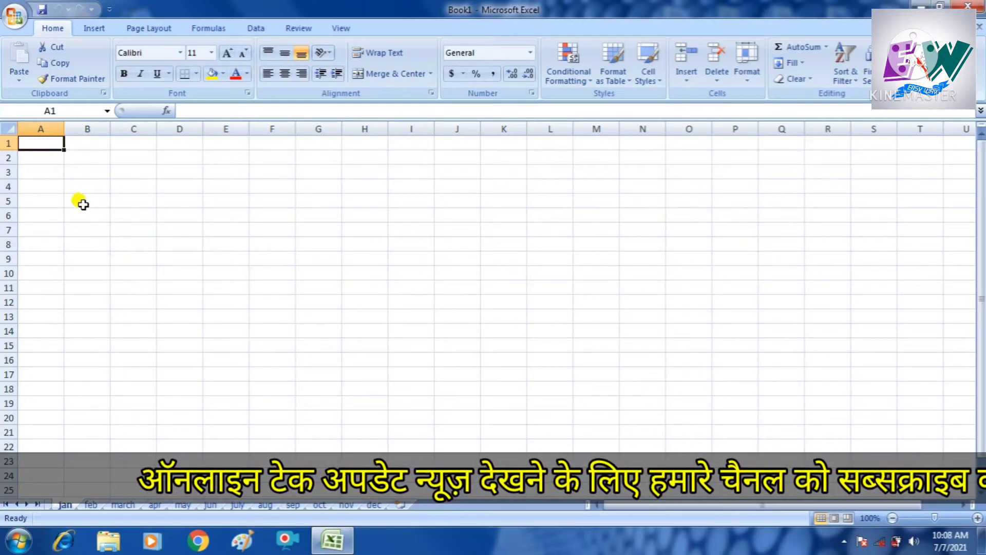
pyautogui.moveTo(63, 129); pyautogui.dragTo(187, 134)
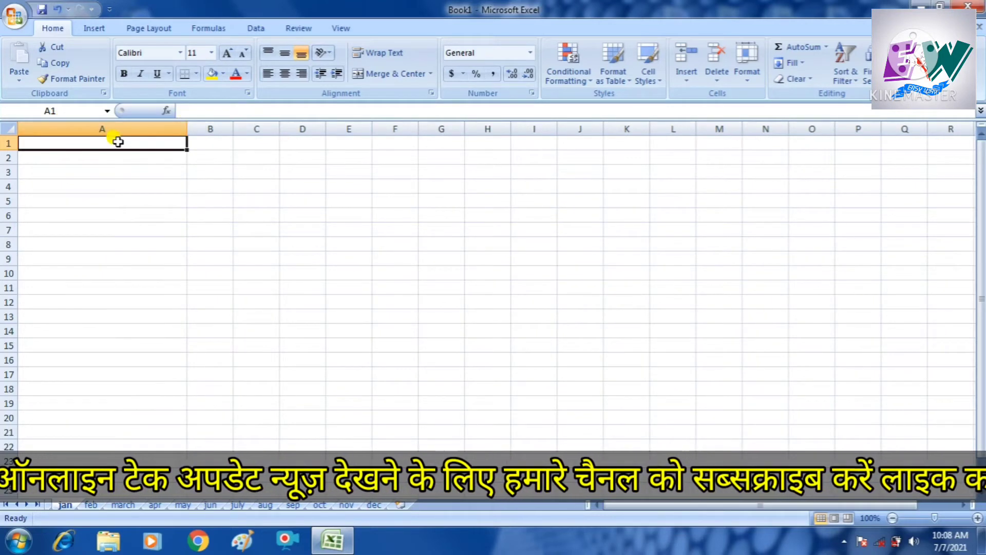
pyautogui.moveTo(234, 129); pyautogui.dragTo(470, 135)
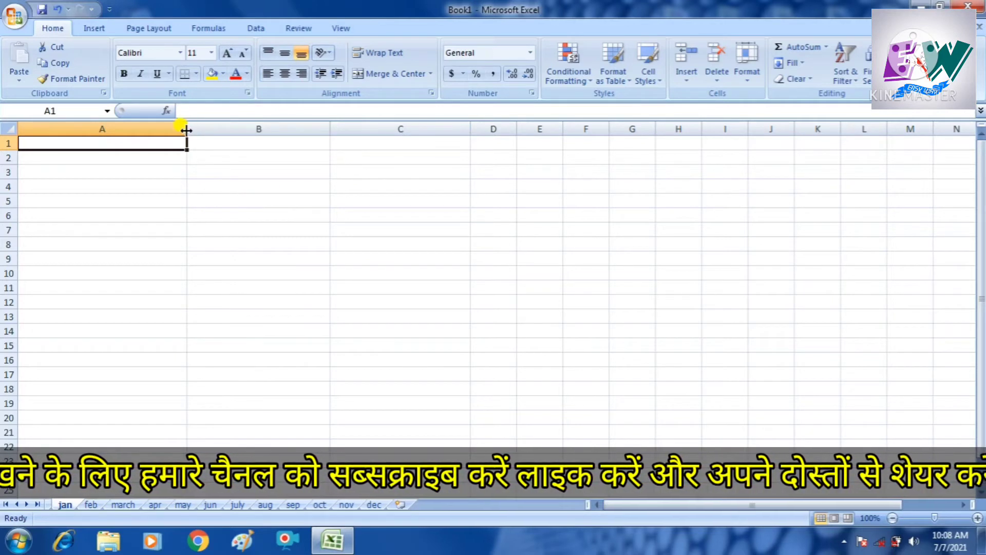
pyautogui.moveTo(187, 130); pyautogui.dragTo(172, 128)
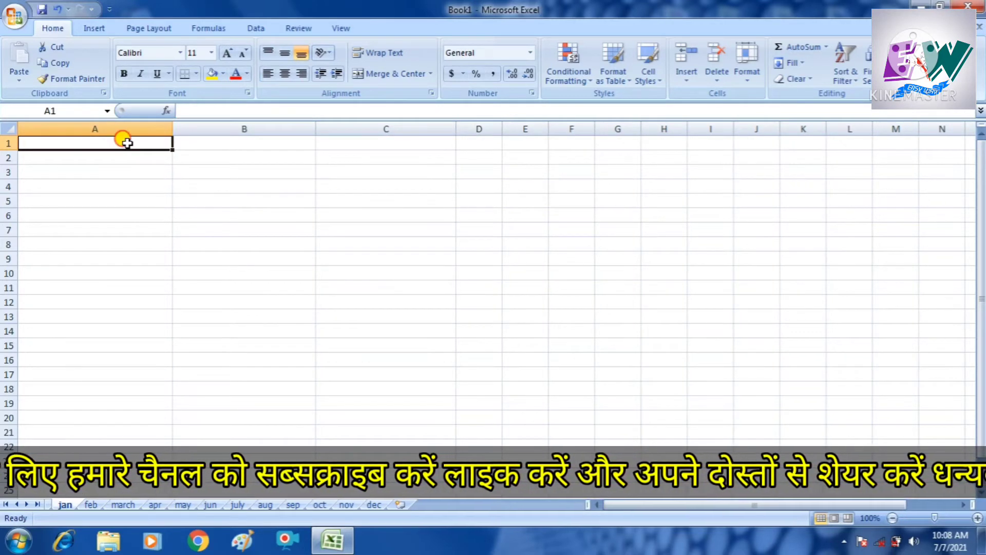
# Enter the column headers NAME, ATTENDANCE and SALARY in cells A1 to C1
pyautogui.write('na')
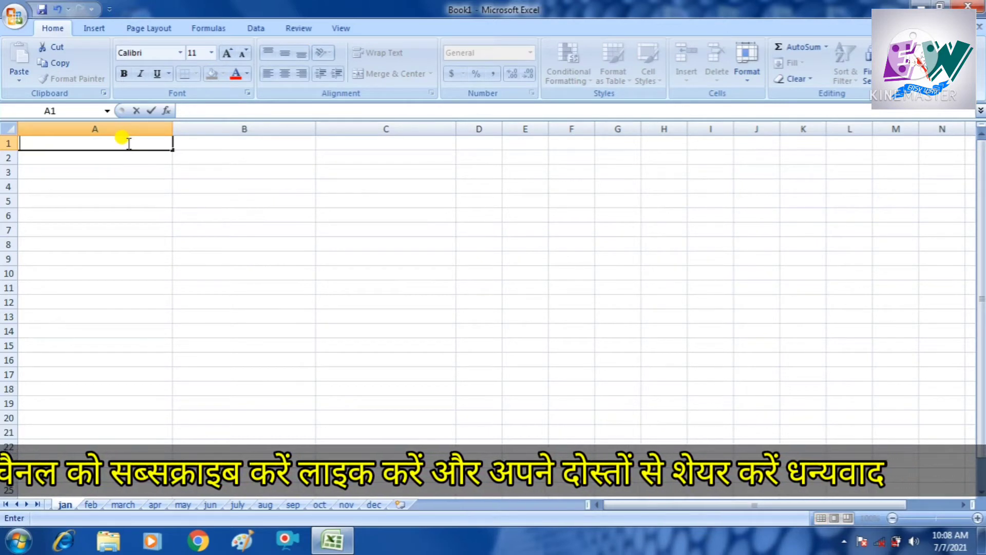
pyautogui.press('Tab')
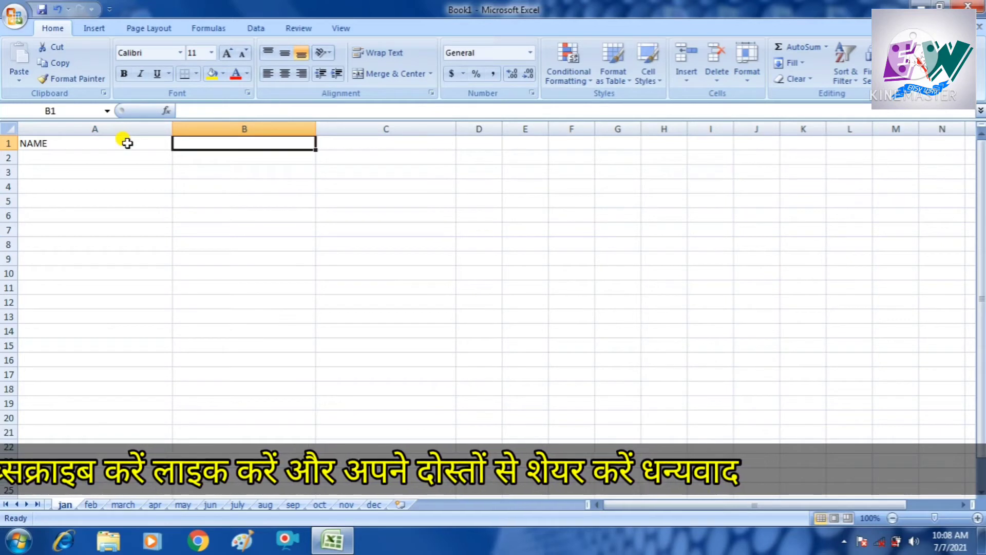
pyautogui.write('ATTENDANCE')
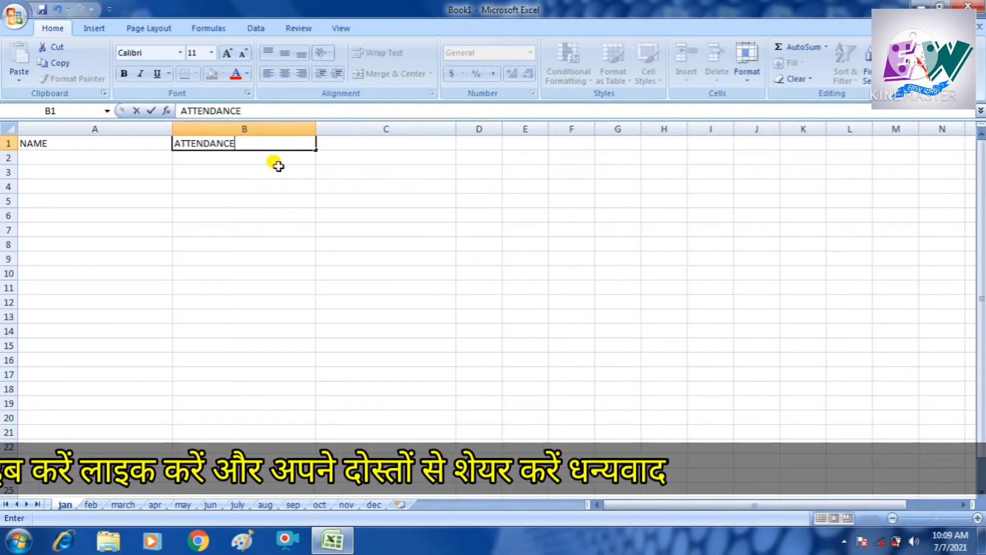
pyautogui.click(356, 141)
pyautogui.write('SALA')
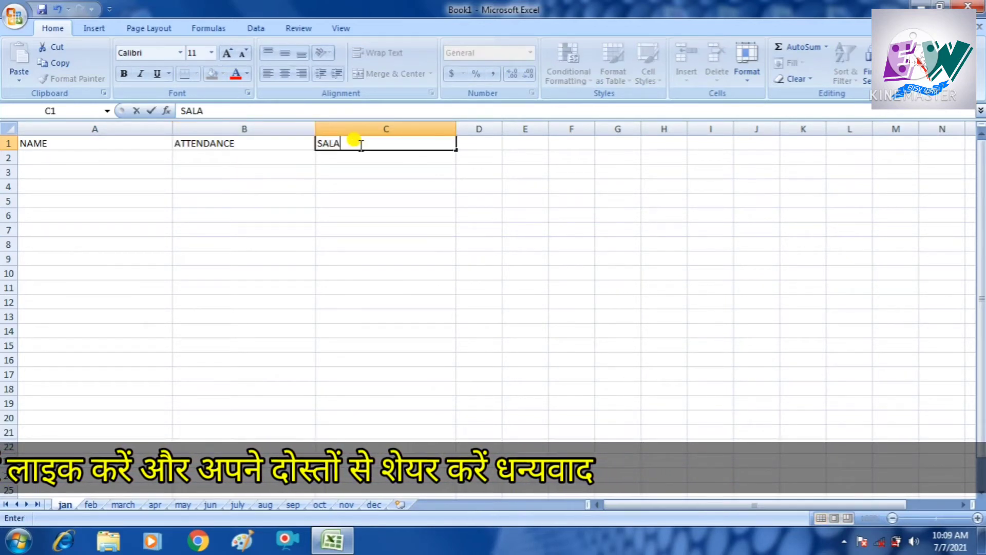
pyautogui.write('RY')
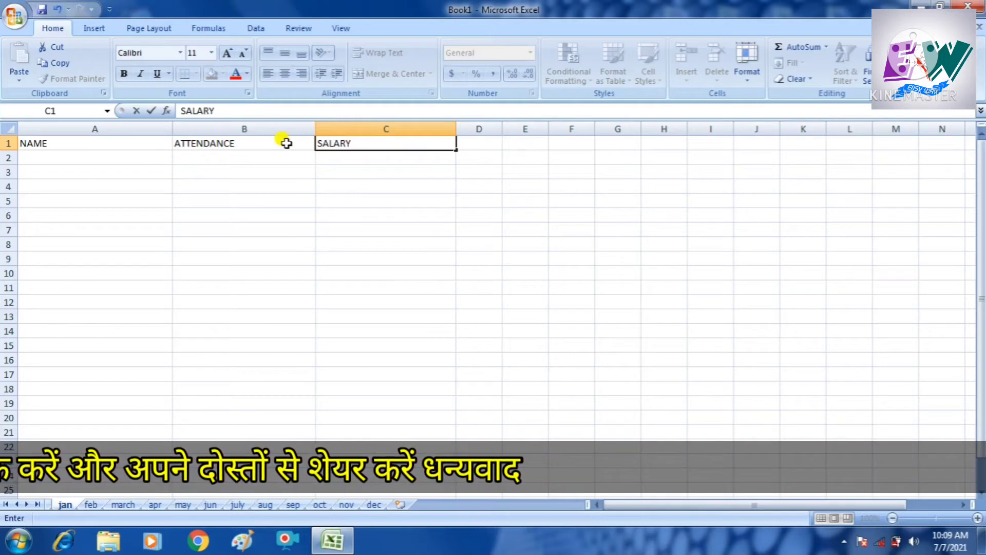
pyautogui.click(101, 159)
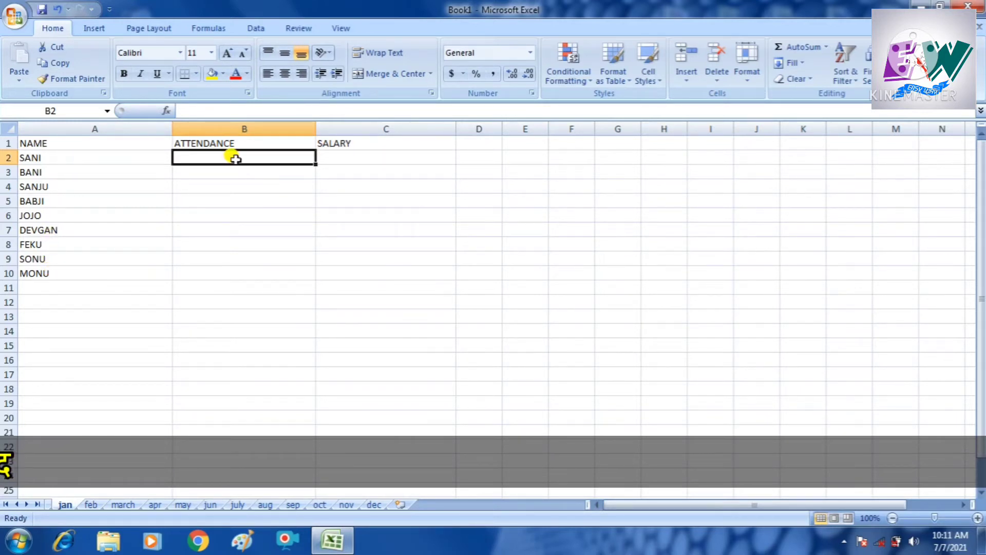
# Enter 30 as the first person's attendance in cell B2
pyautogui.write('30')
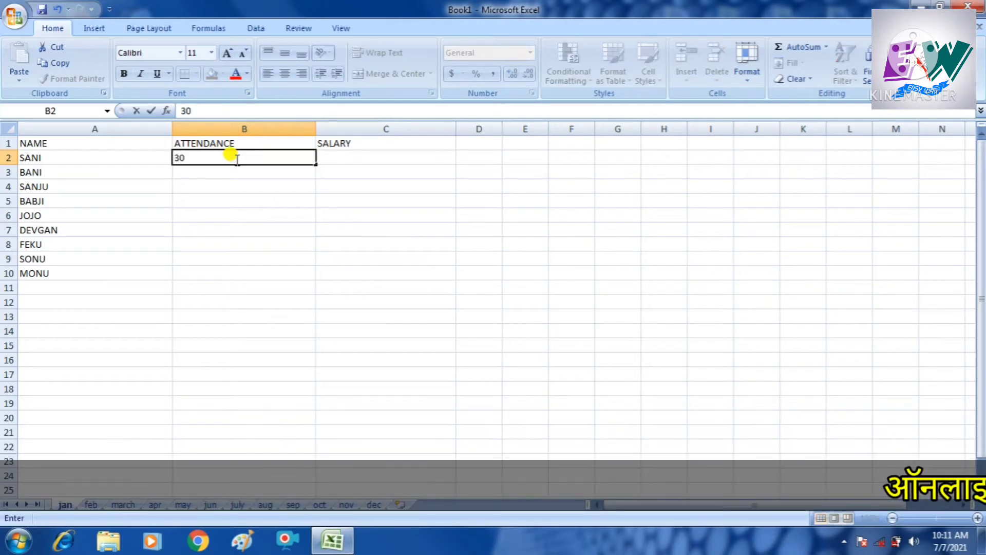
pyautogui.press('Tab')
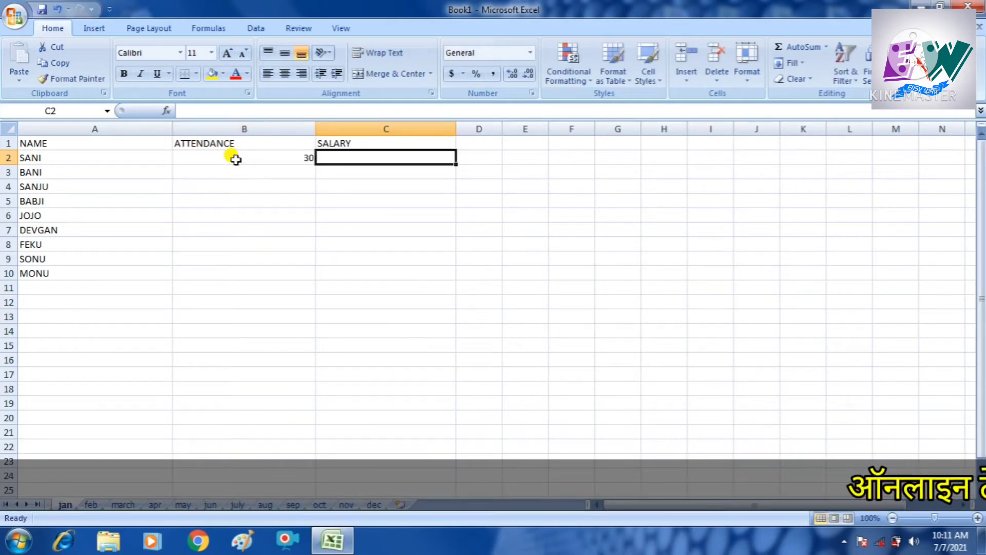
pyautogui.write('29')
pyautogui.press('Tab')
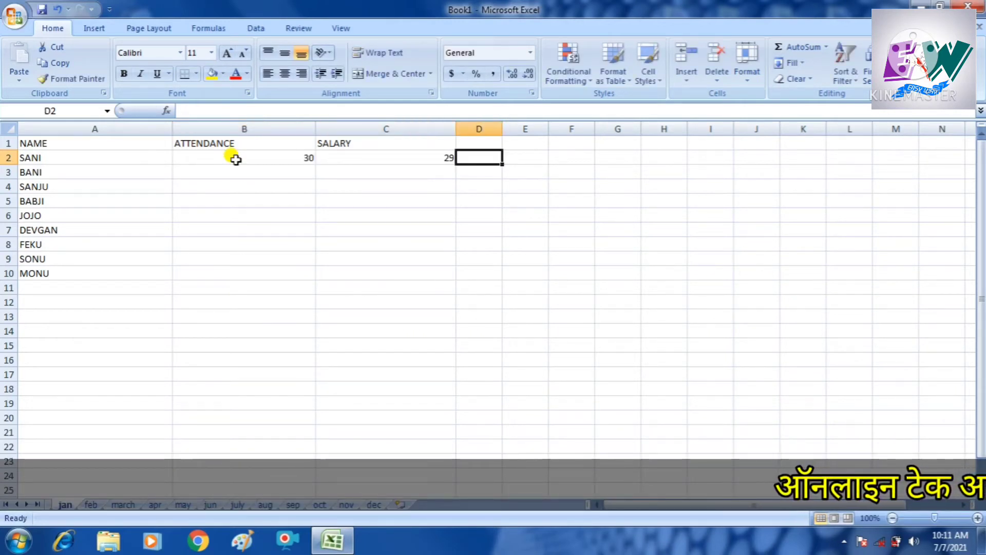
pyautogui.click(385, 155)
pyautogui.press('Delete')
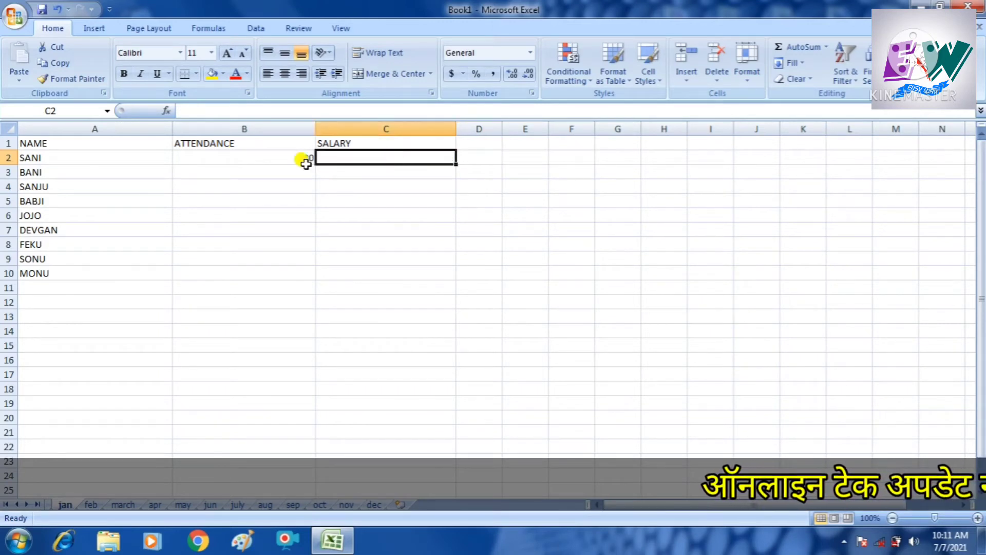
# Fill in the attendance values 29, 25, 22 and 30 in cells B3 to B6
pyautogui.click(261, 172)
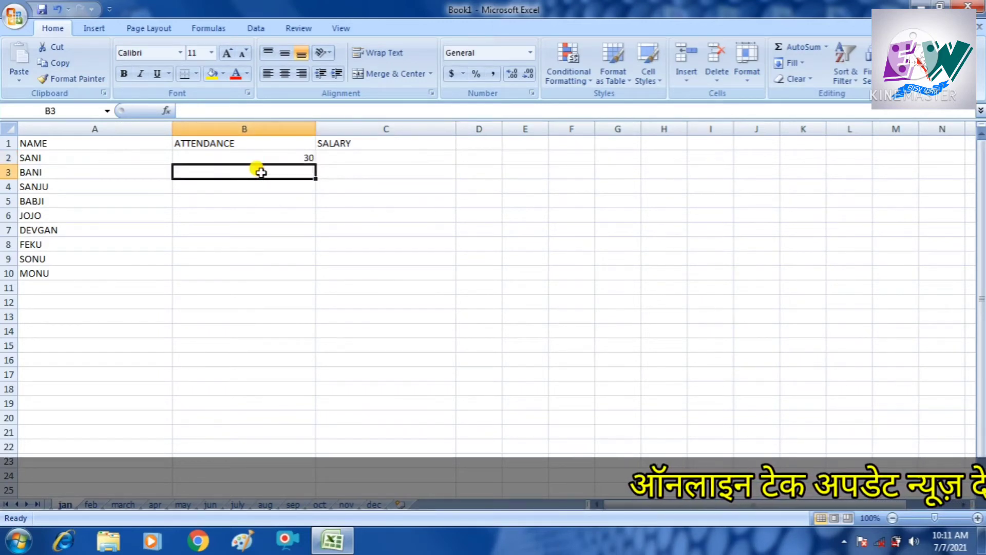
pyautogui.write('29')
pyautogui.press('Return')
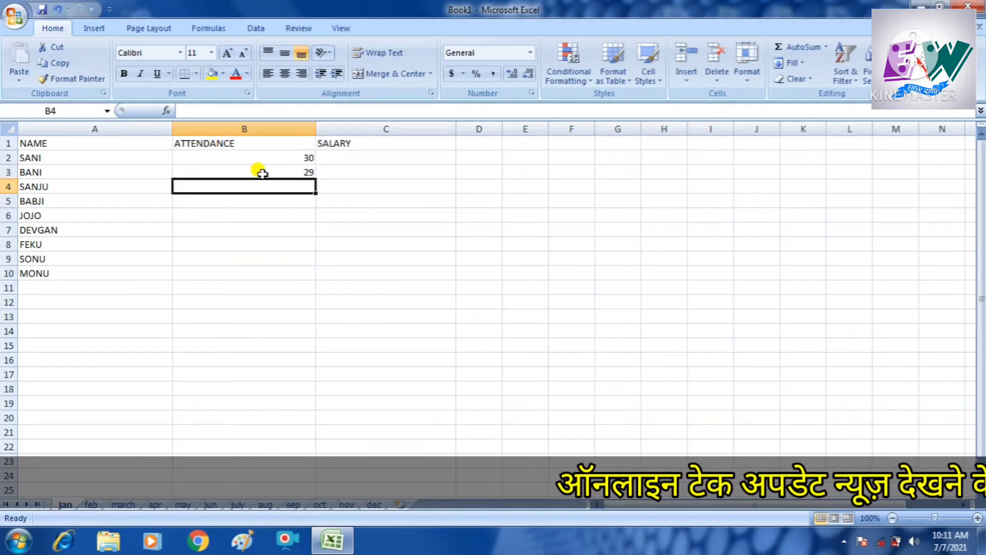
pyautogui.write('25')
pyautogui.press('Return')
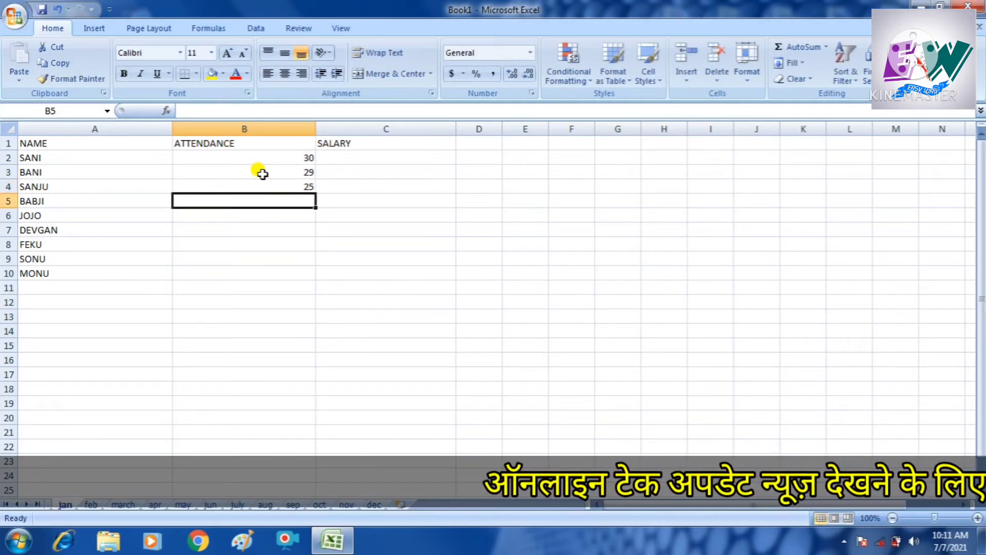
pyautogui.write('22')
pyautogui.press('Return')
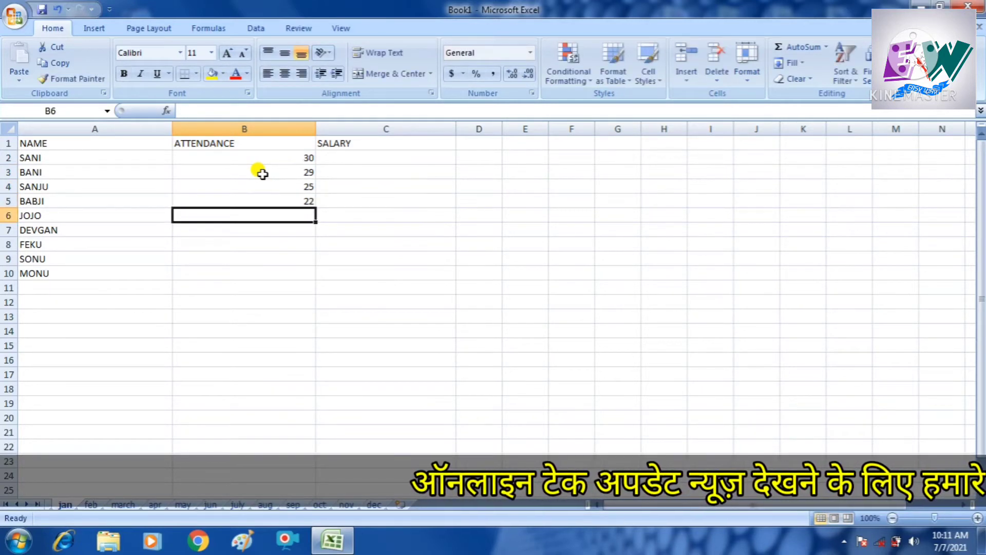
pyautogui.write('30')
pyautogui.press('Return')
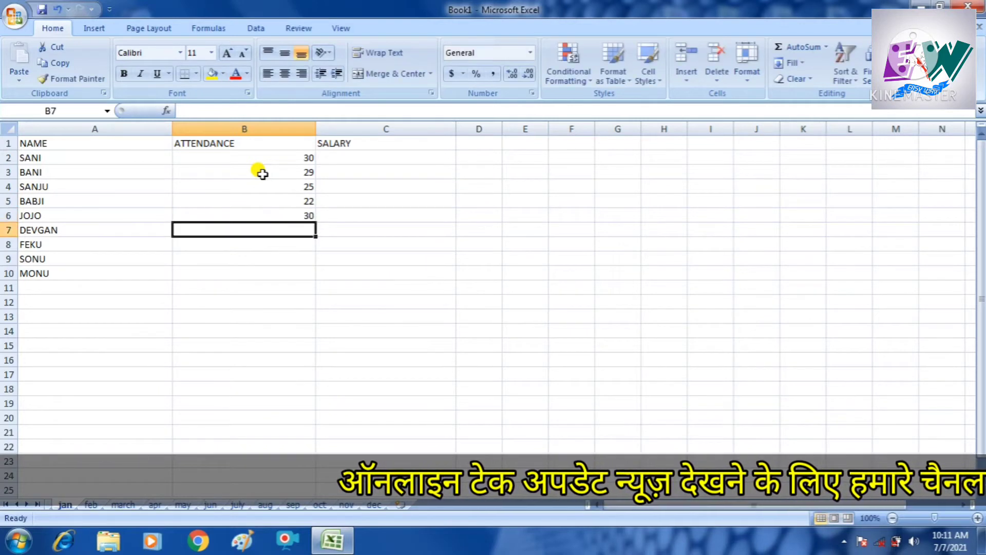
# Fill in the attendance values 25, 26, 25 and 48 in cells B7 to B10
pyautogui.write('25')
pyautogui.press('Return')
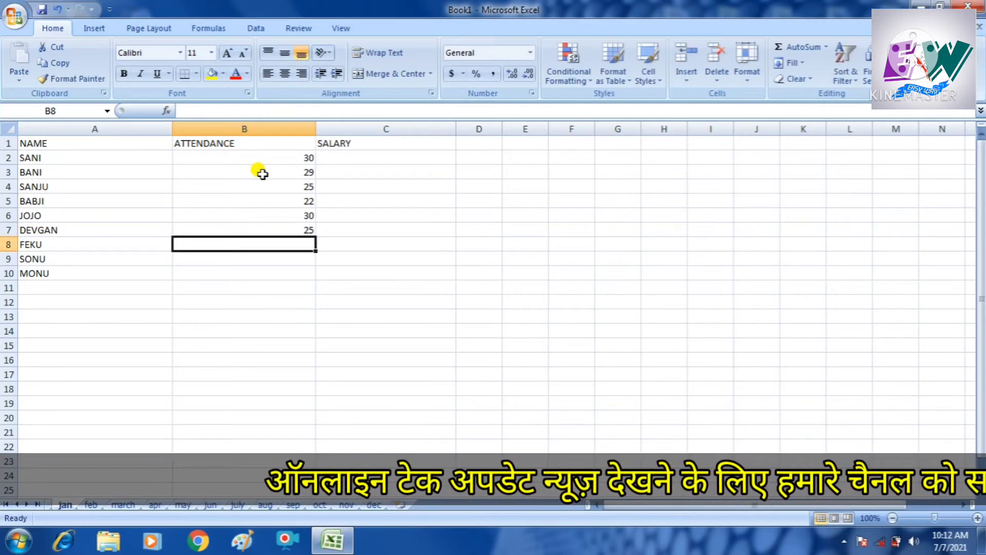
pyautogui.write('26')
pyautogui.press('Return')
pyautogui.write('25')
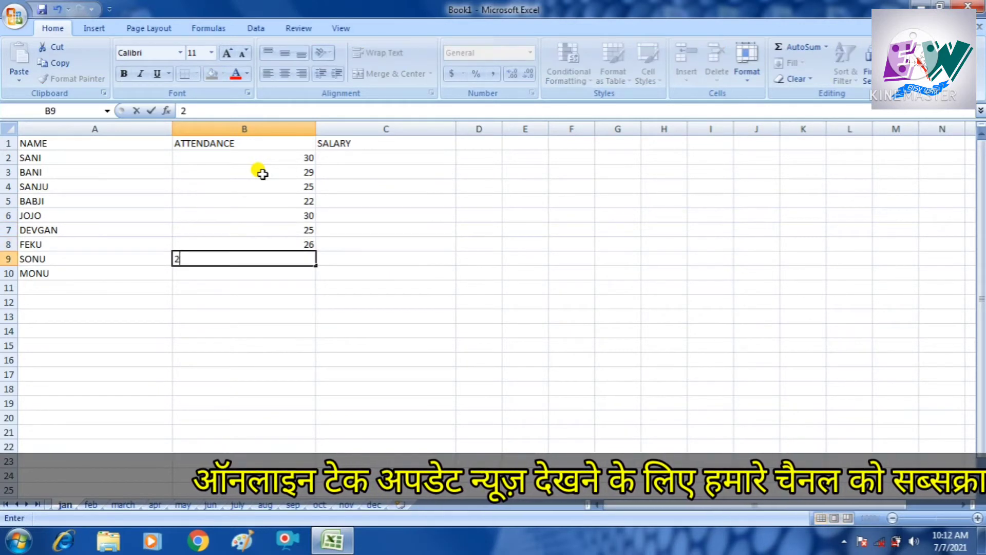
pyautogui.press('Return')
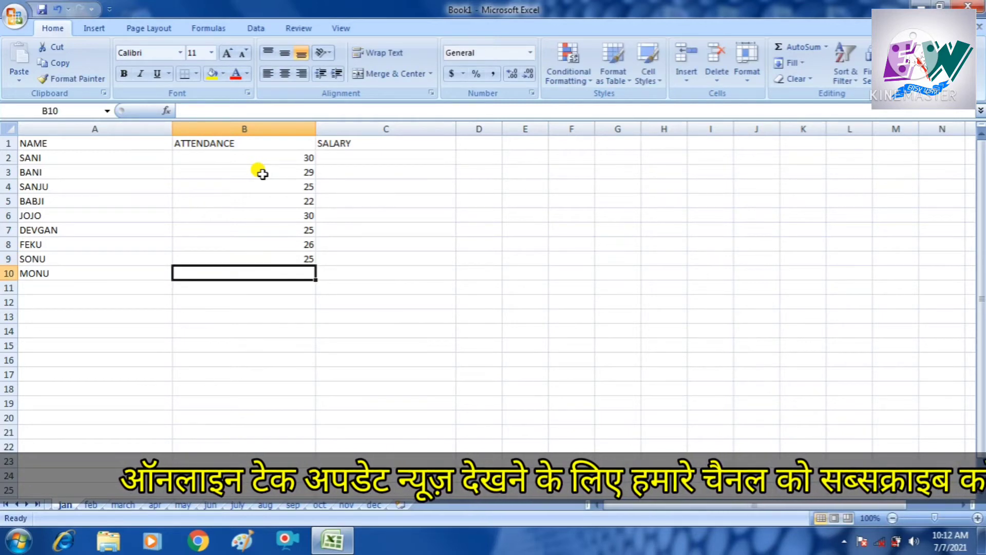
pyautogui.write('48')
pyautogui.press('Return')
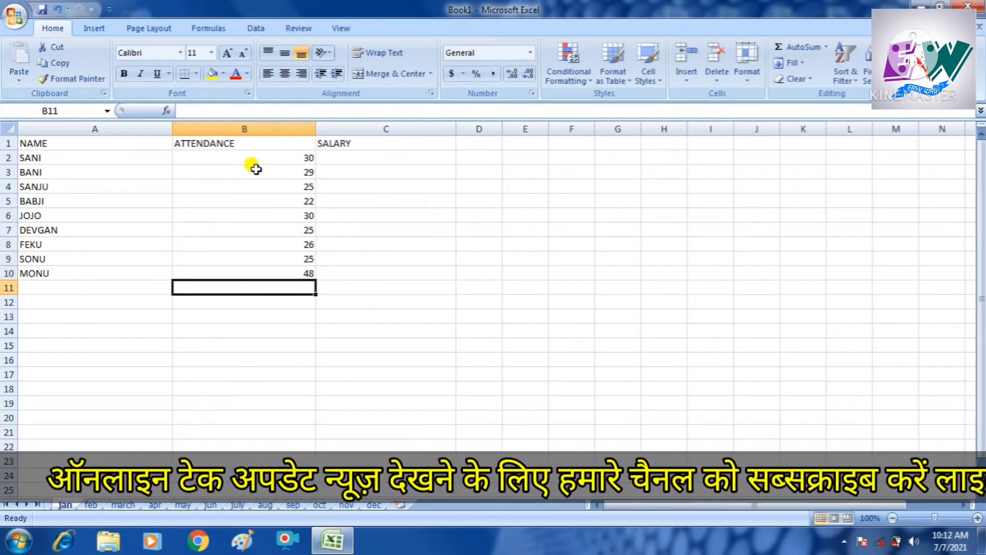
# Fill in the salary values 10500, 9000, 8000 and 3500 in cells C2 to C5
pyautogui.click(415, 159)
pyautogui.write('10500')
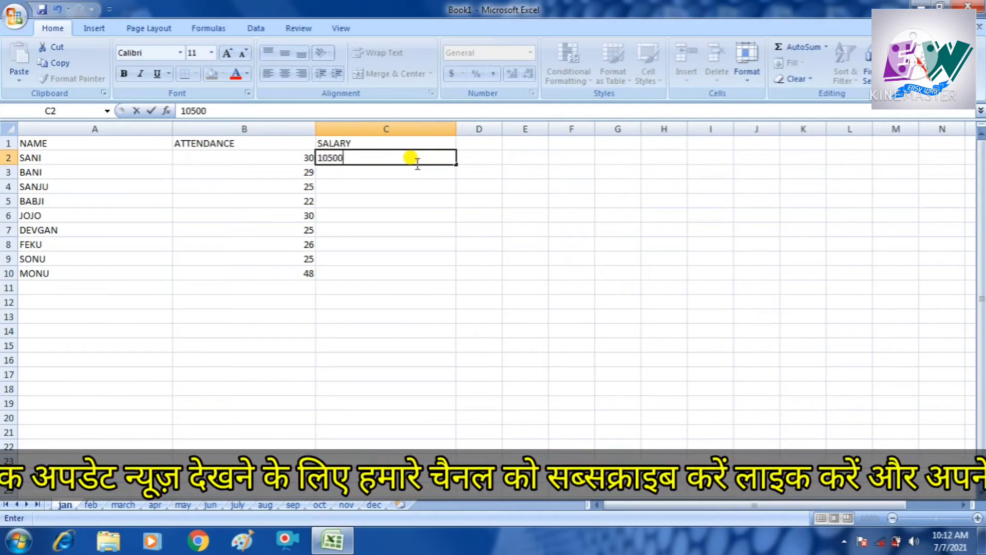
pyautogui.press('Return')
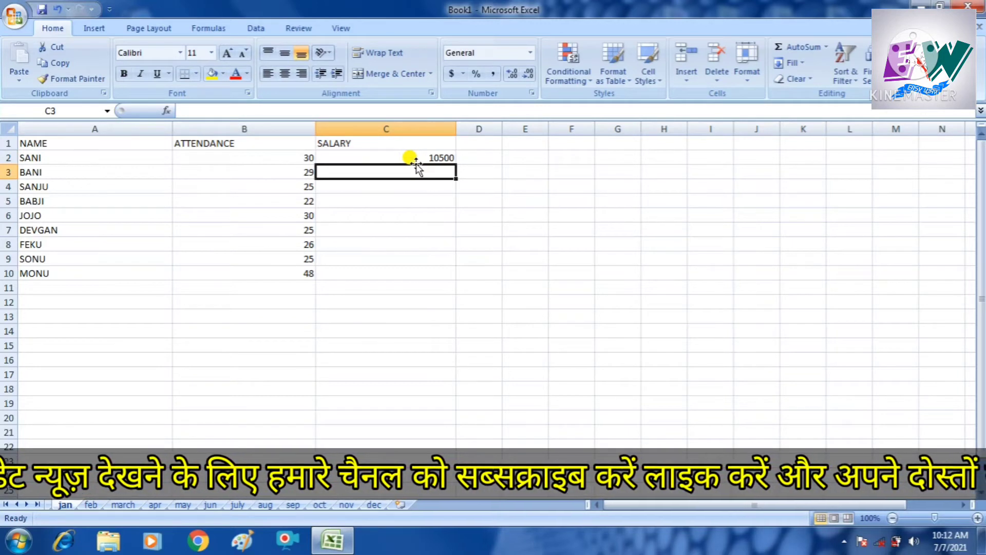
pyautogui.write('9000')
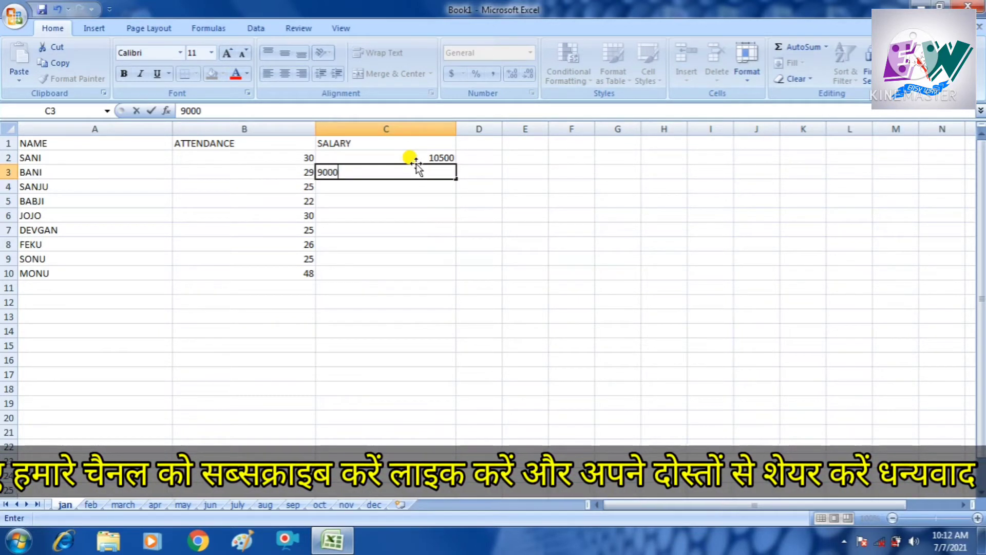
pyautogui.press('Return')
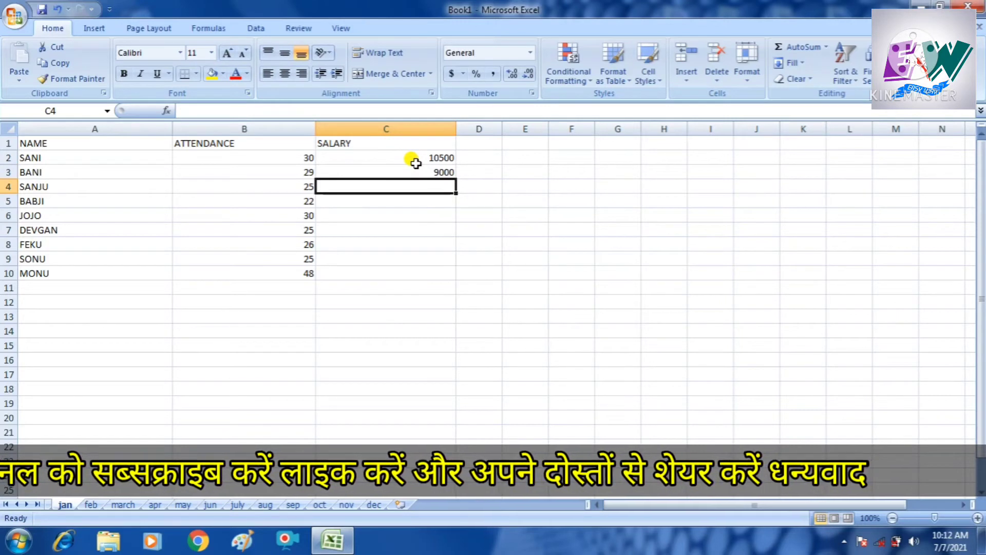
pyautogui.write('8000')
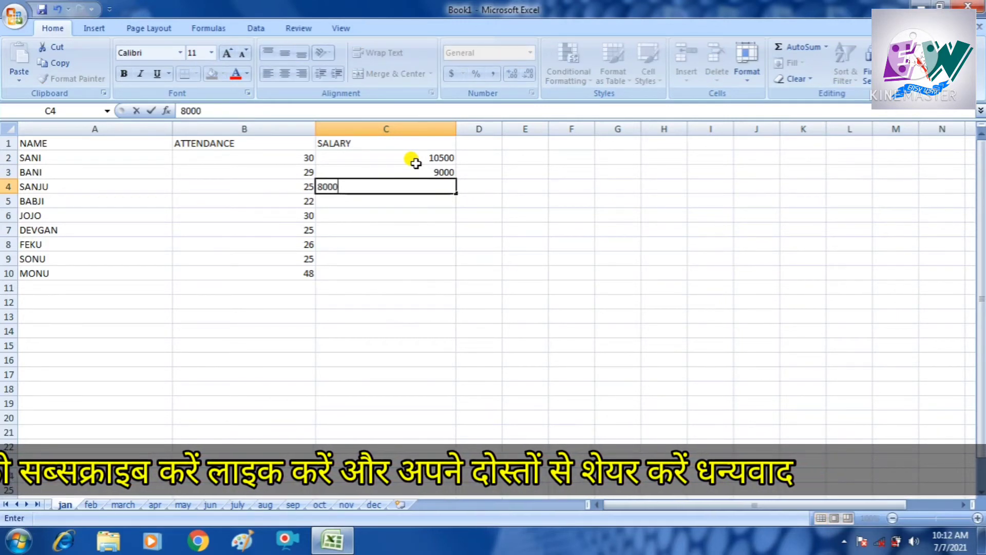
pyautogui.press('Return')
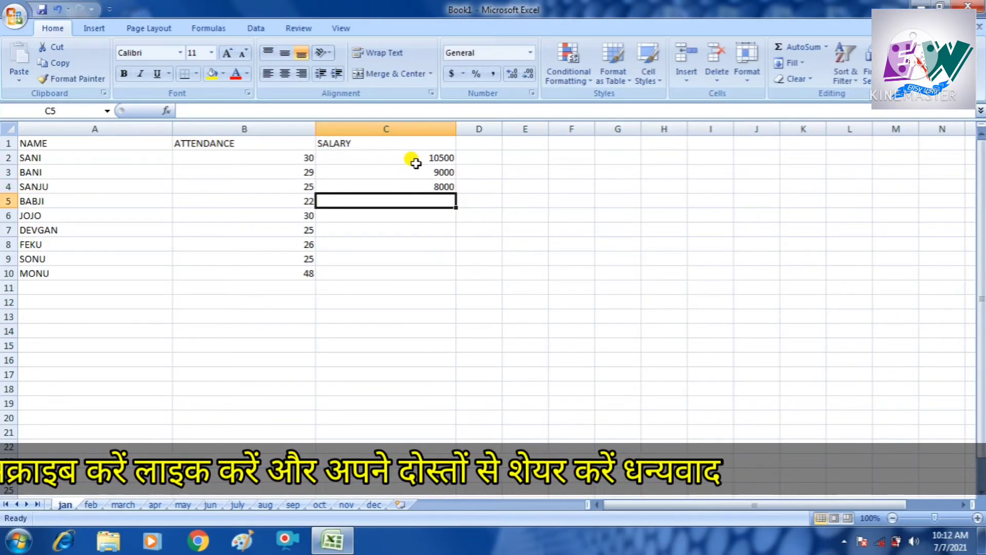
pyautogui.write('35')
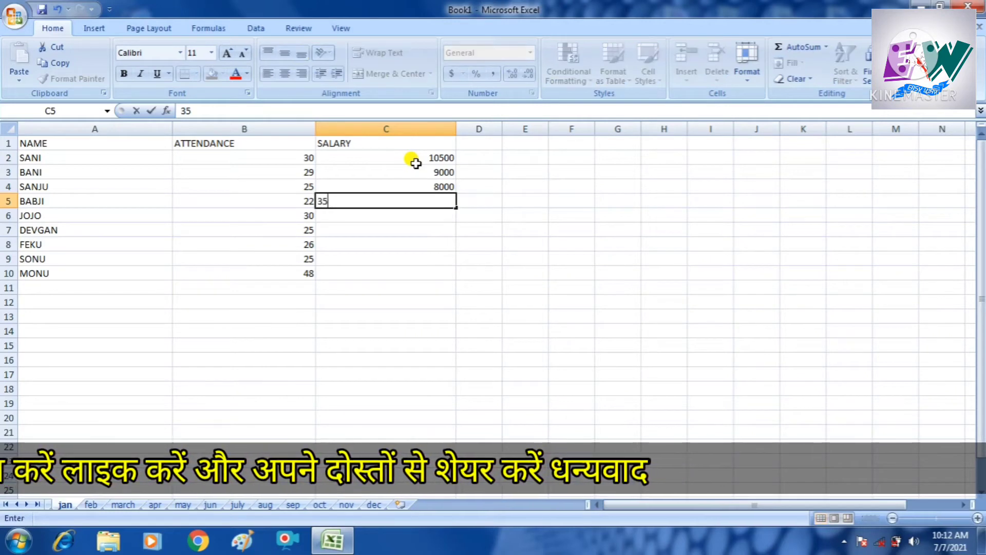
pyautogui.write('00')
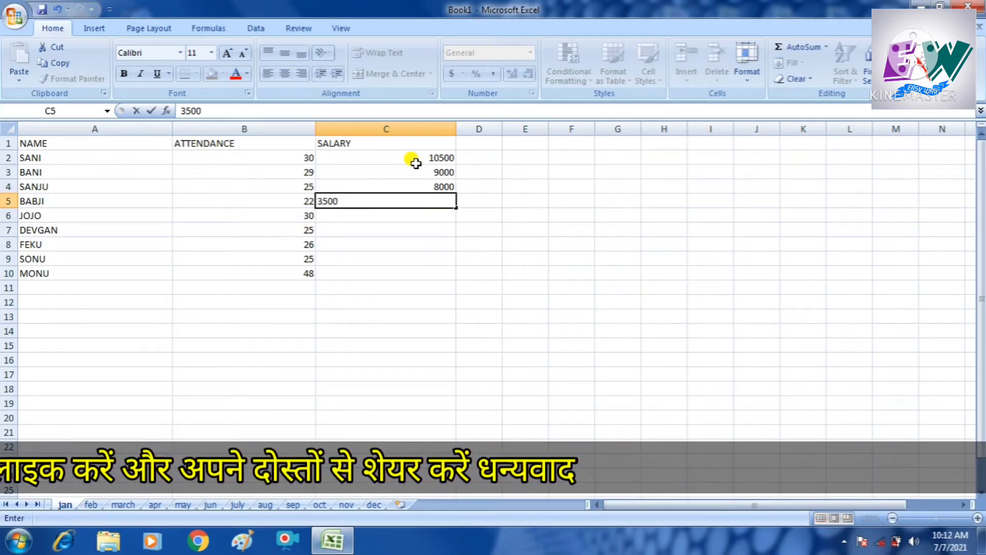
pyautogui.press('Return')
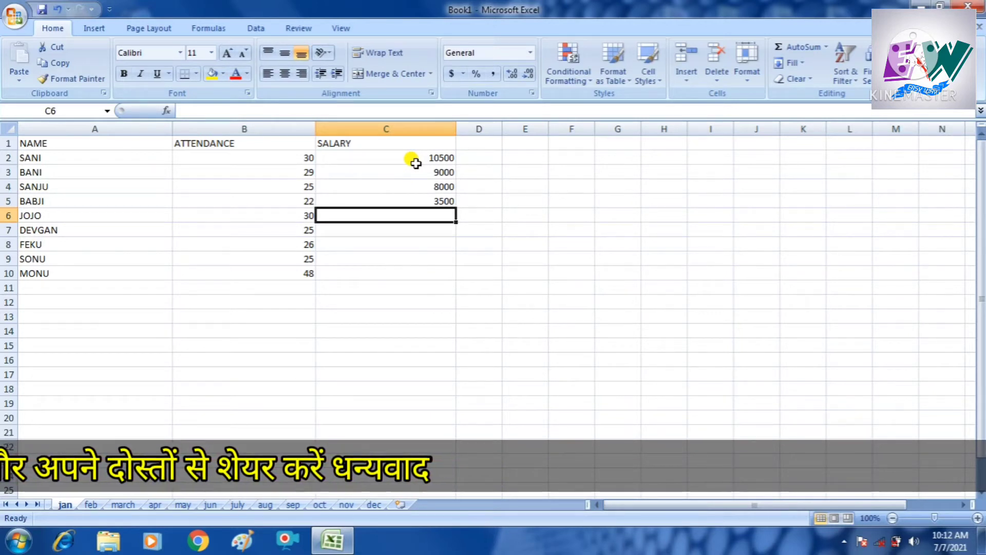
# Fill in the salary values 10500, 36000, 2800, 25100 and 26300 in cells C6 to C10
pyautogui.write('10500')
pyautogui.press('Return')
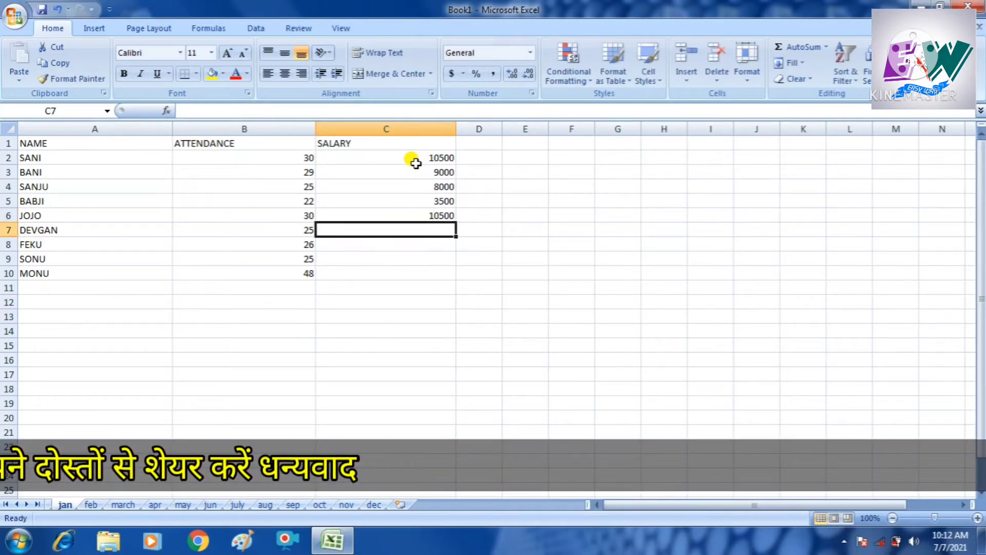
pyautogui.write('36')
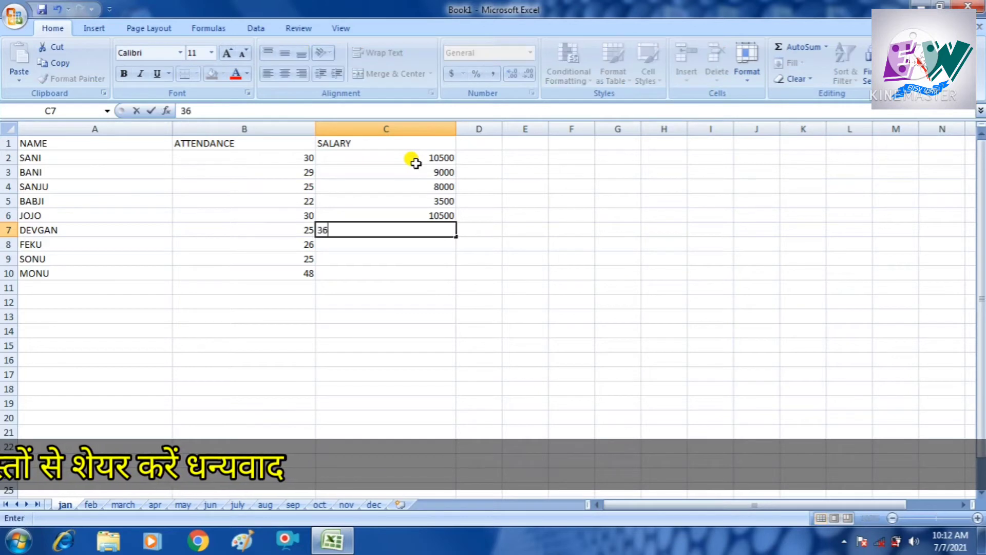
pyautogui.write('000')
pyautogui.press('Return')
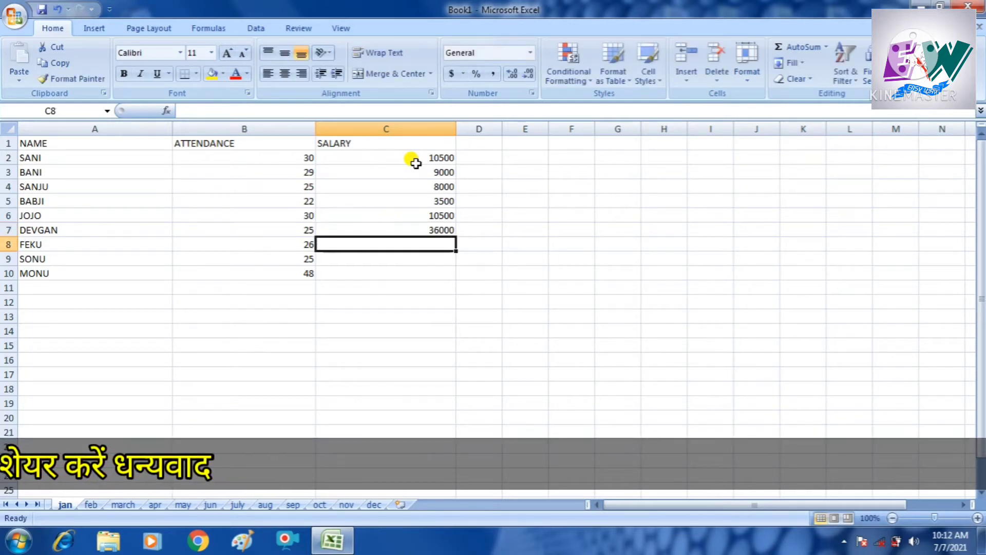
pyautogui.write('2800')
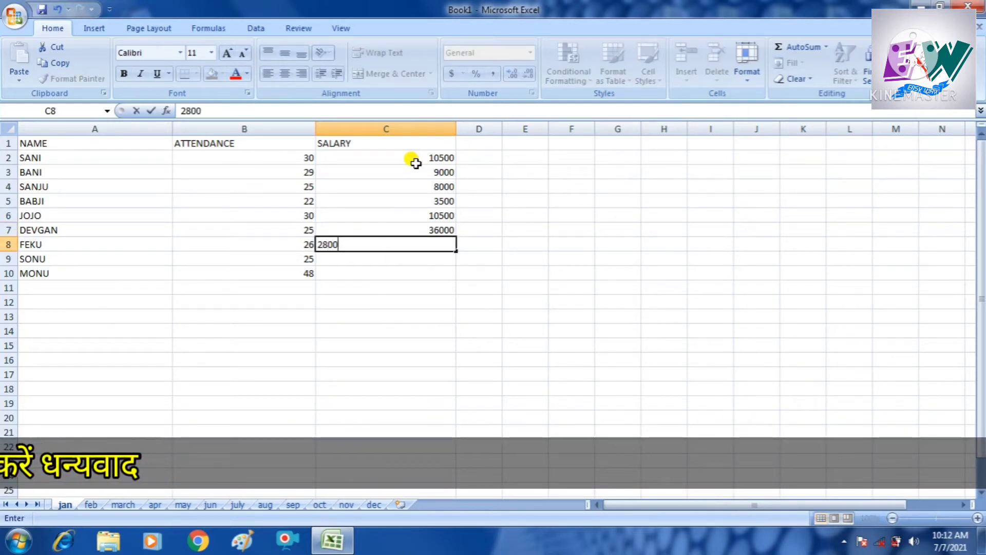
pyautogui.press('Return')
pyautogui.write('25100')
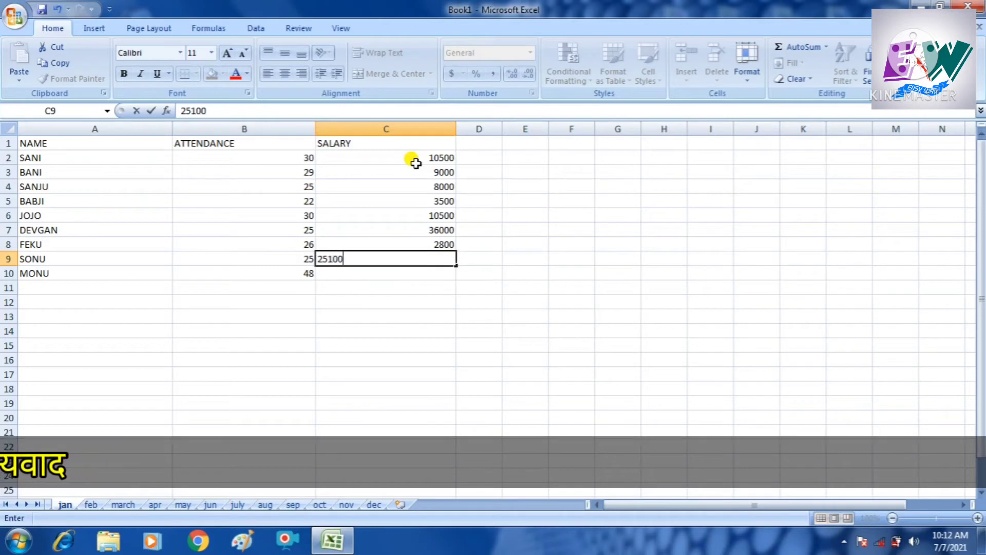
pyautogui.press('Return')
pyautogui.write('26300')
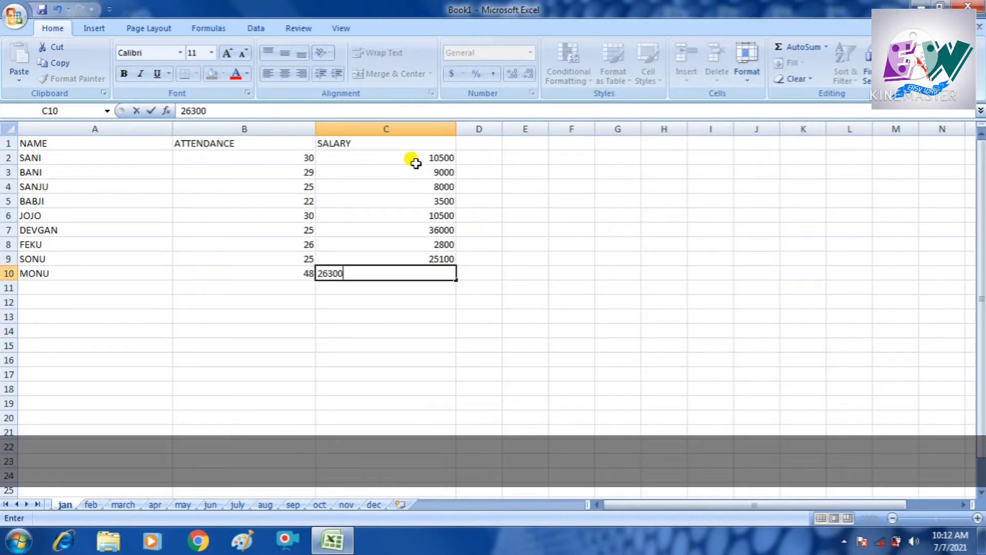
pyautogui.press('Return')
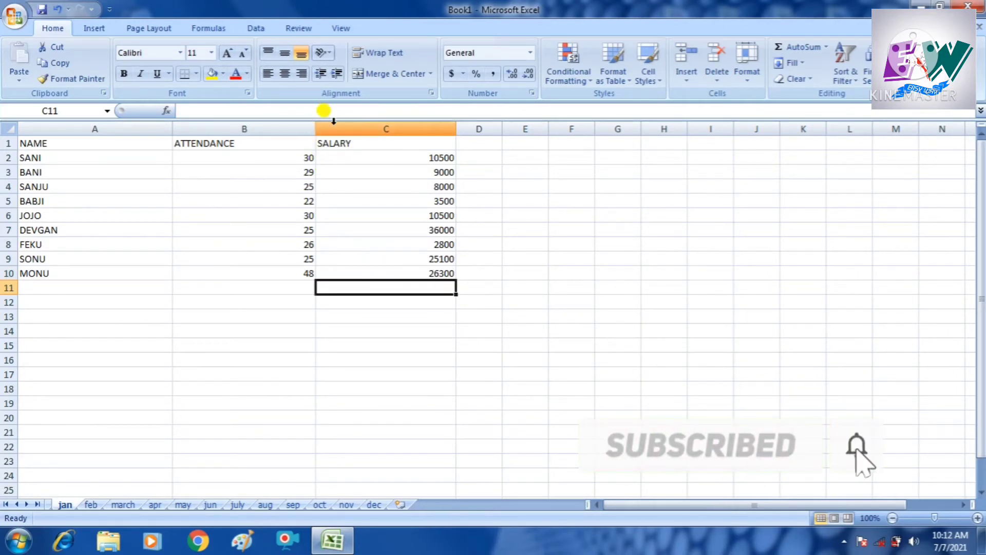
# Insert a new column before the SALARY column and enter the header ADVANCE in cell C1
pyautogui.rightClick(324, 126)
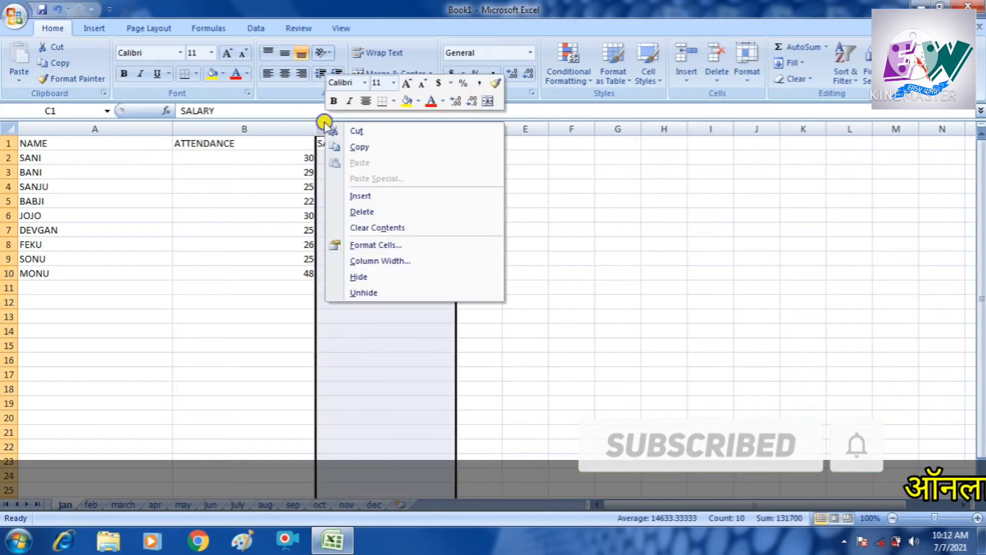
pyautogui.click(369, 195)
pyautogui.click(364, 184)
pyautogui.click(392, 142)
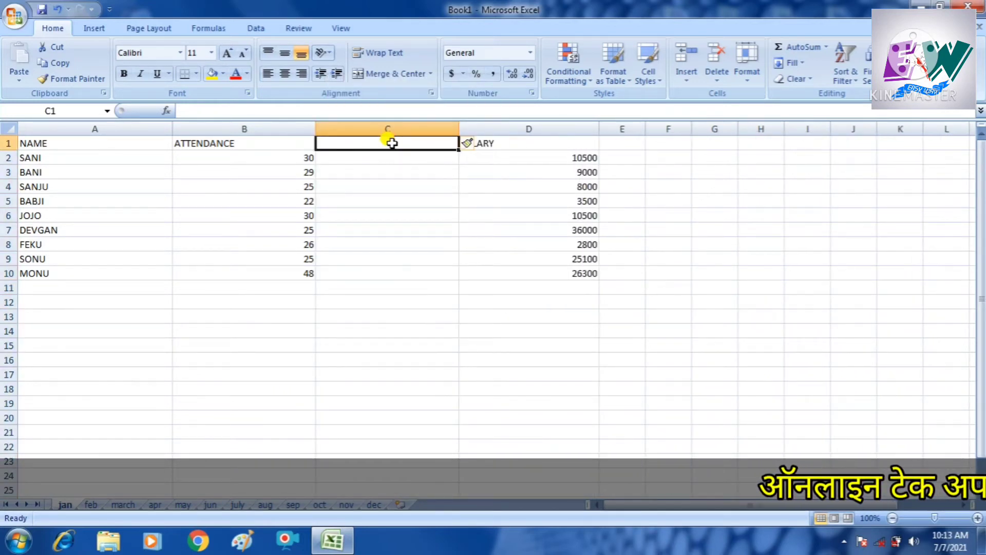
pyautogui.write('AD')
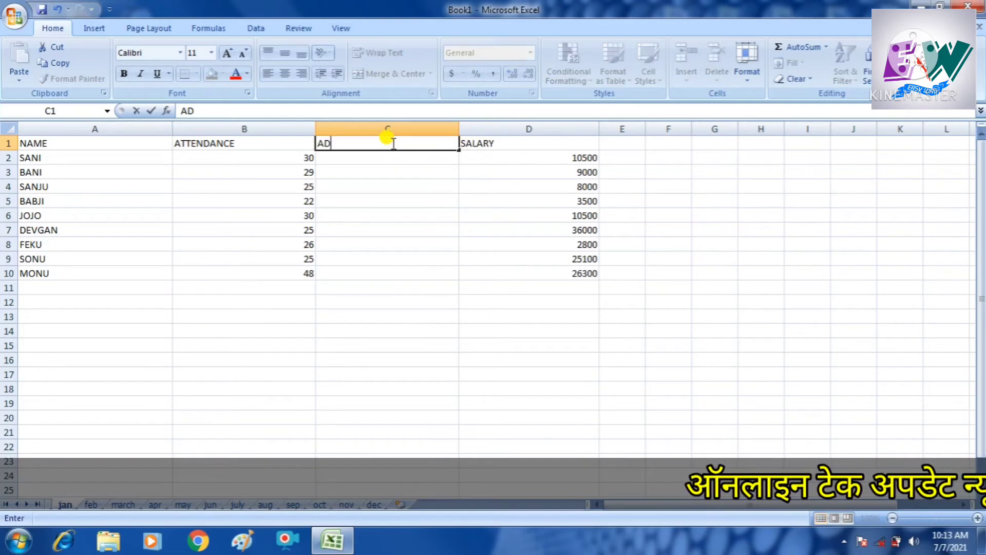
pyautogui.write('VANCE')
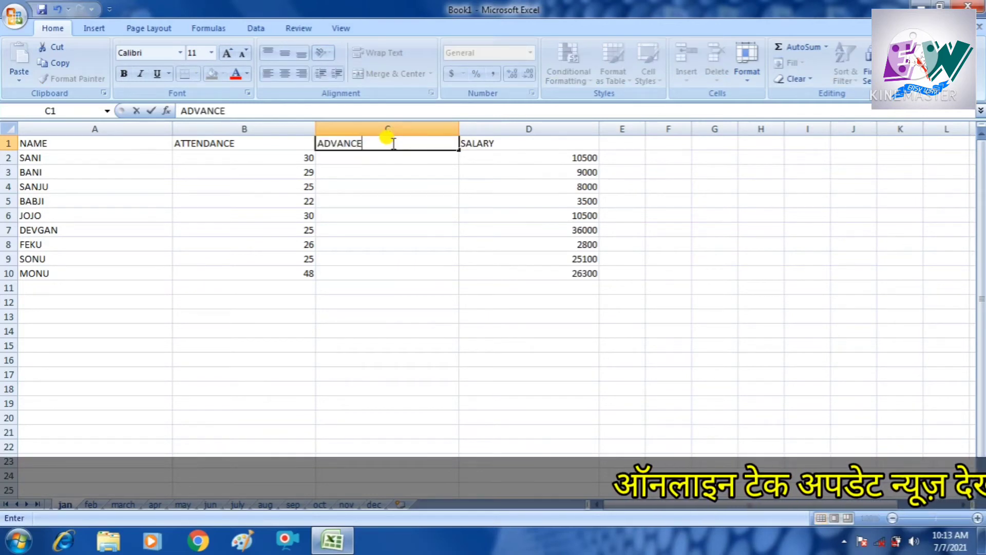
pyautogui.press('Return')
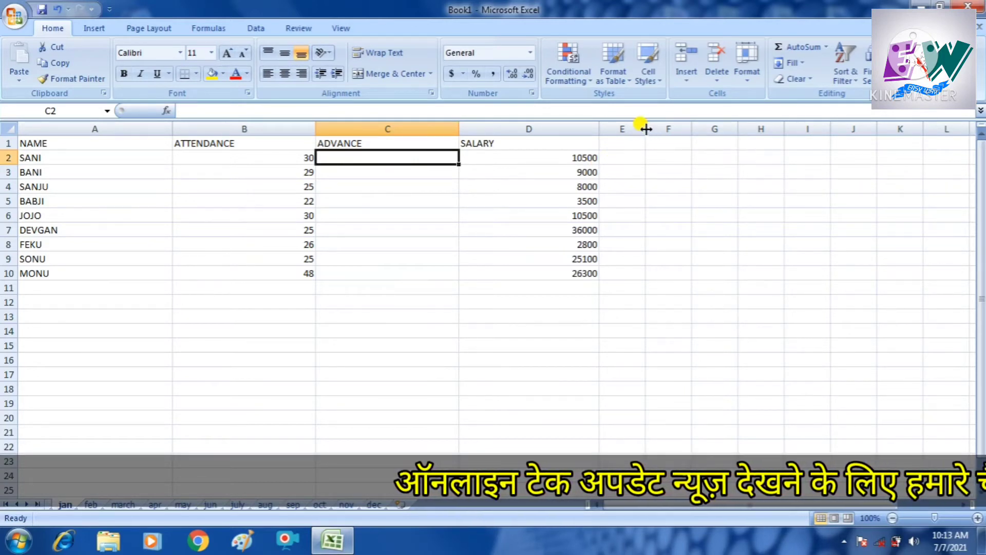
# Widen column E and enter the header TOTAL SALARY in cell E1
pyautogui.moveTo(645, 129); pyautogui.dragTo(727, 138)
pyautogui.click(682, 142)
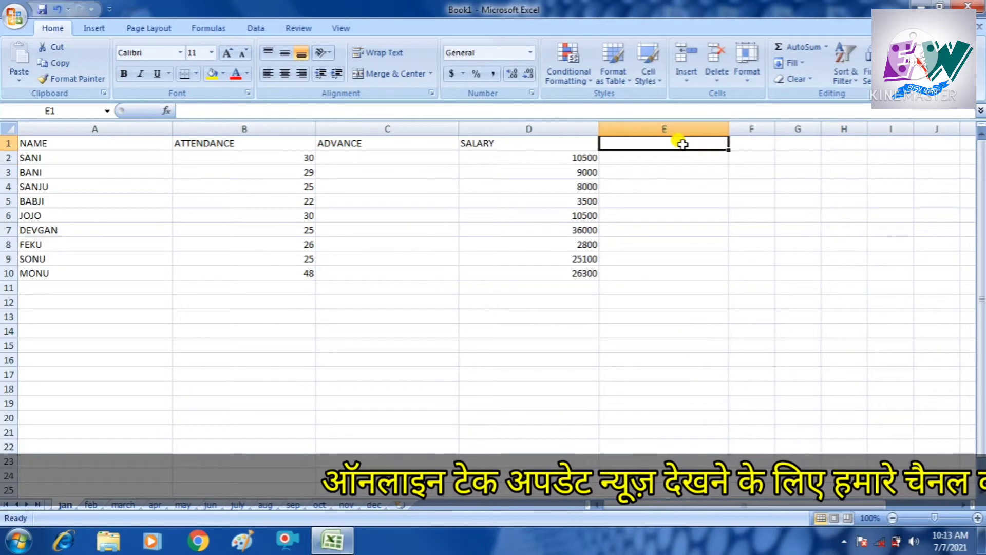
pyautogui.write('TOTAL')
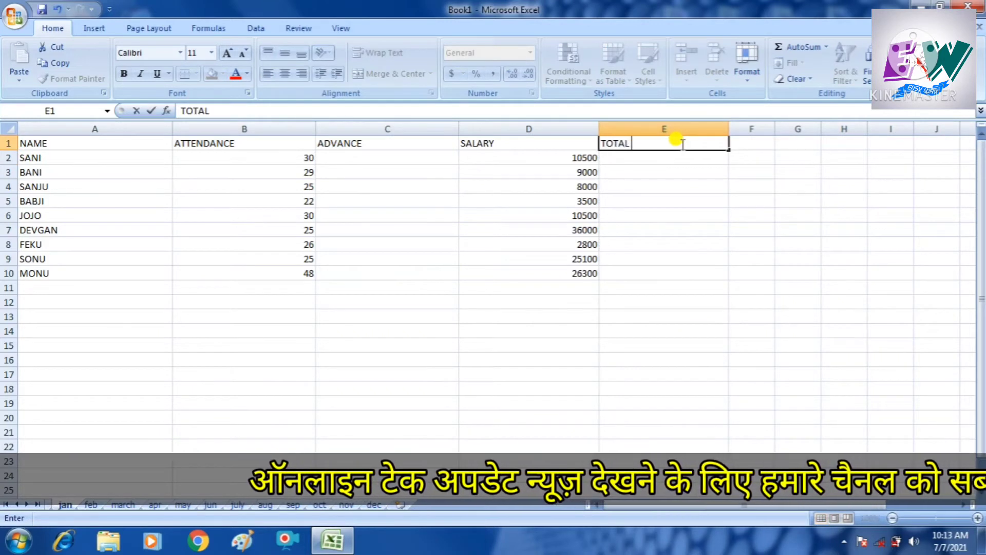
pyautogui.write(' SALARY')
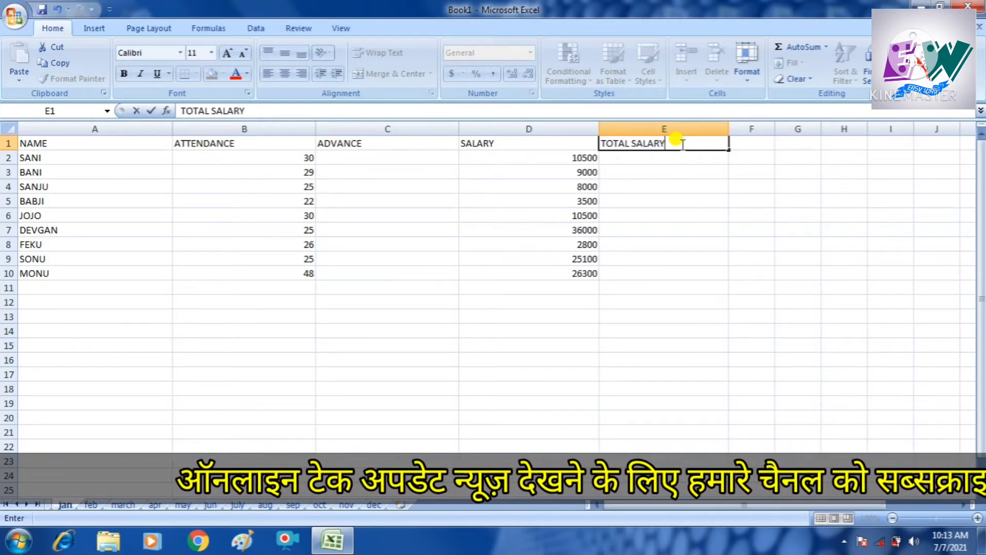
pyautogui.press('Return')
# Fill in the advance values 500, 200, 300 and 1500 in cells C2 to C5
pyautogui.click(418, 158)
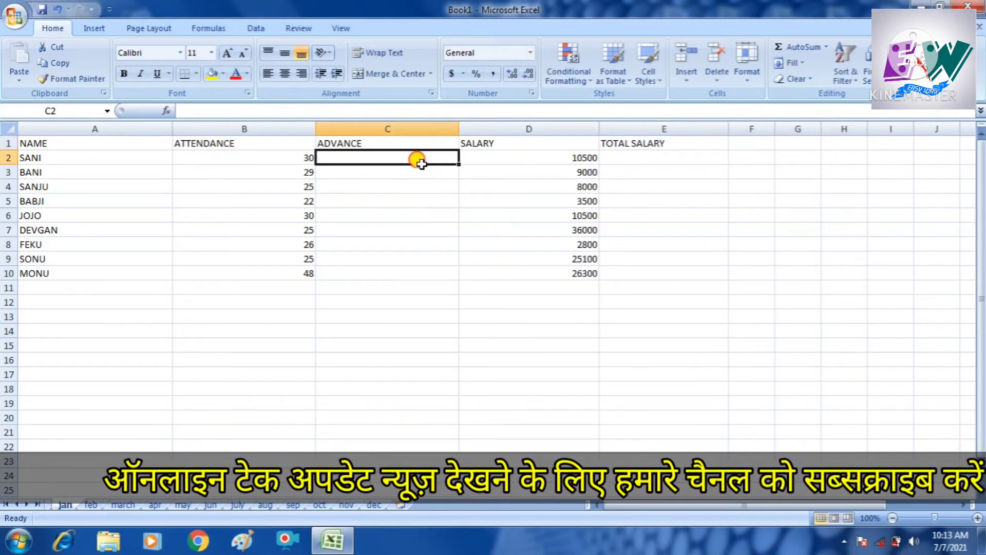
pyautogui.write('500')
pyautogui.press('Return')
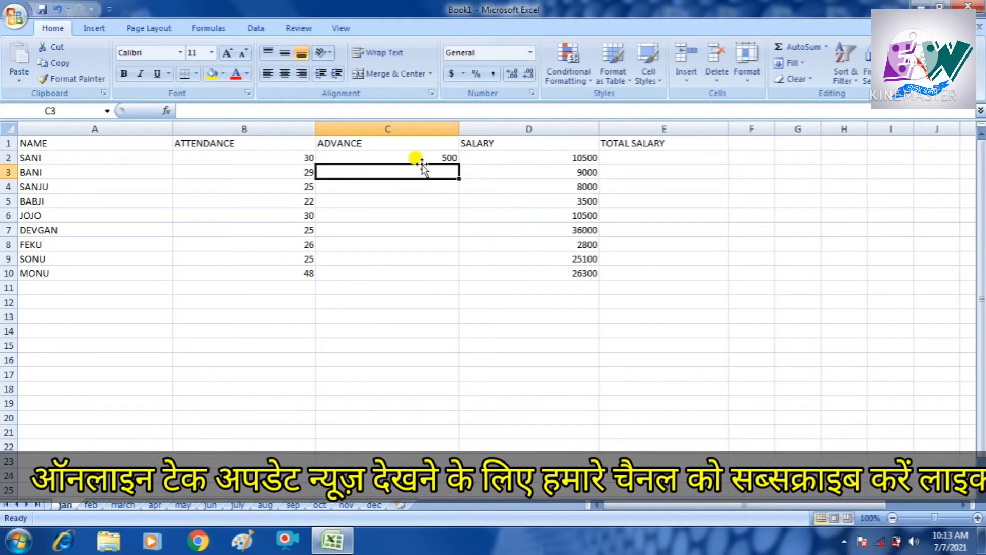
pyautogui.write('200')
pyautogui.press('Return')
pyautogui.write('300')
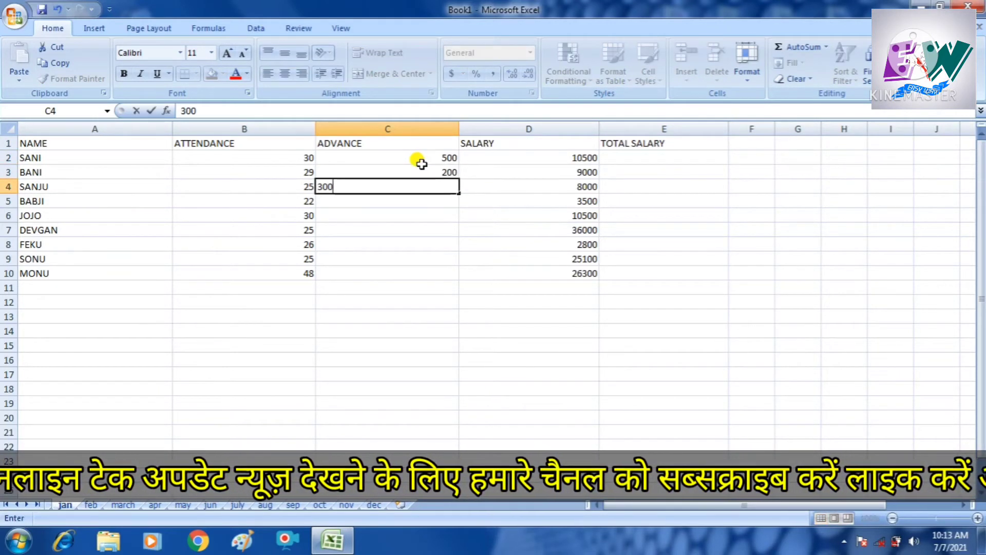
pyautogui.press('Return')
pyautogui.write('1500')
pyautogui.press('Return')
# Fill in the advance values 2600, 5900, 1200, 3600 and 1200 in cells C6 to C10
pyautogui.write('2')
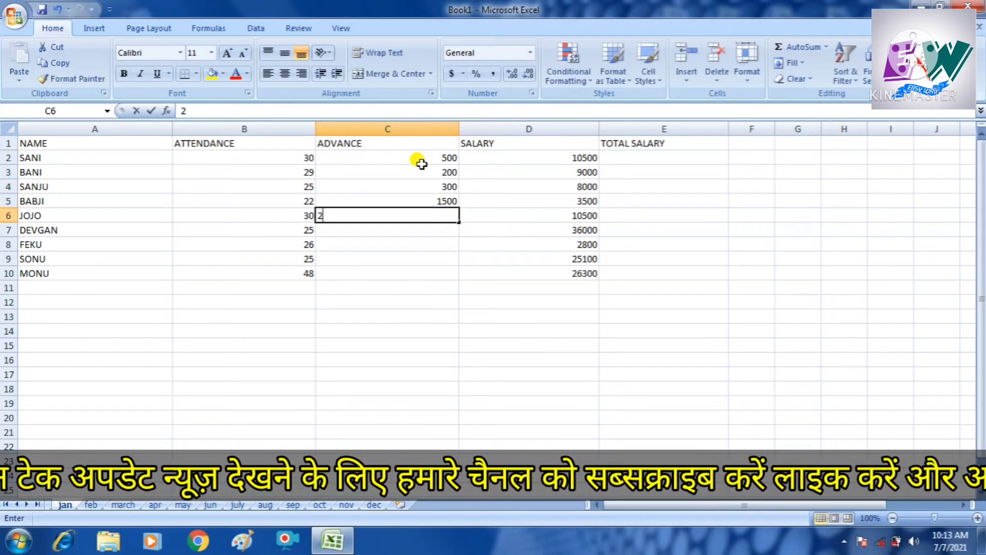
pyautogui.write('600')
pyautogui.press('Return')
pyautogui.write('5900')
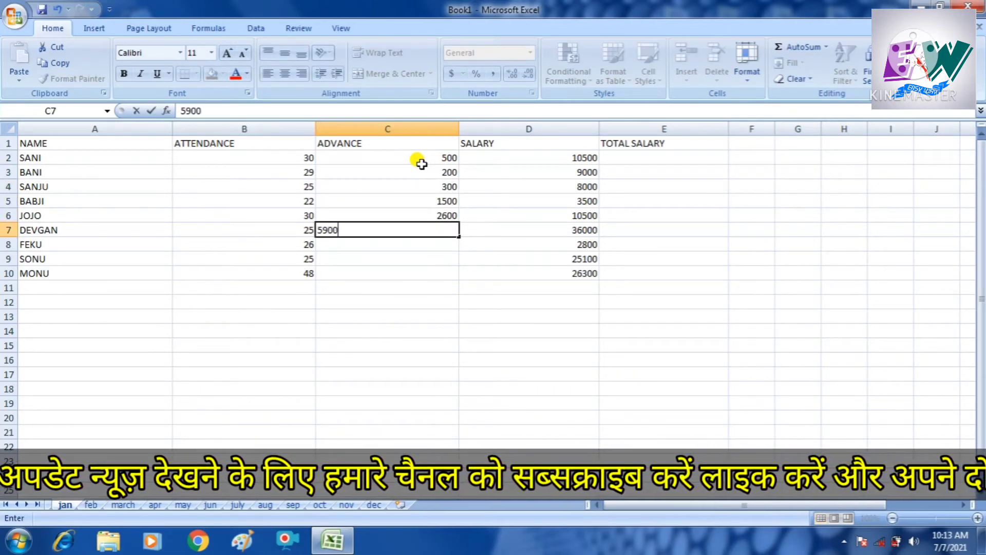
pyautogui.press('Return')
pyautogui.write('1200')
pyautogui.press('Return')
pyautogui.write('3')
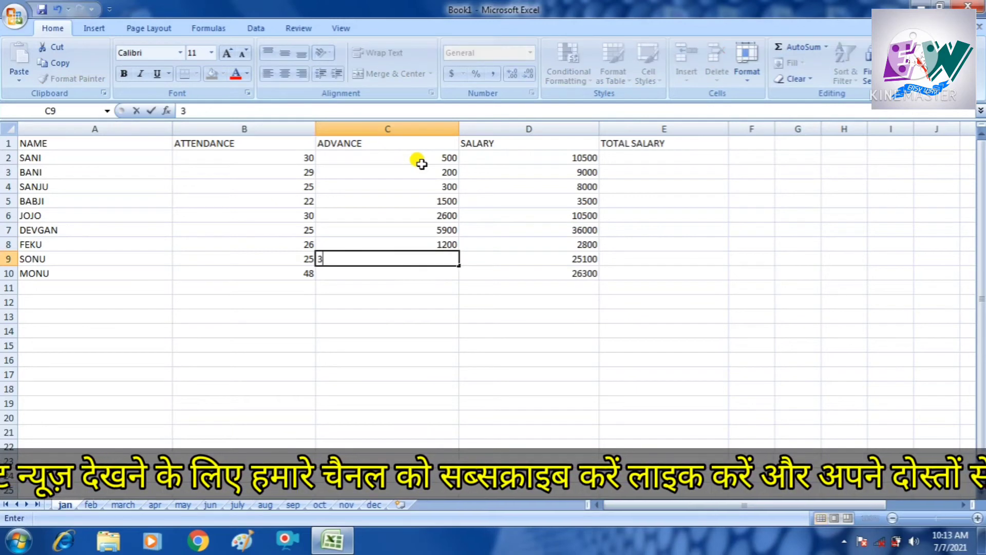
pyautogui.write('600')
pyautogui.press('Return')
pyautogui.write('12')
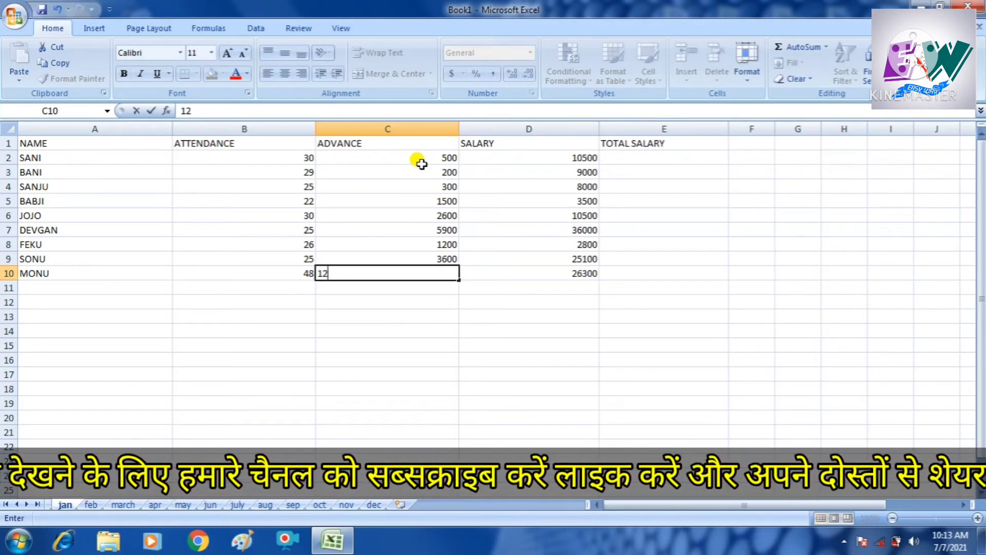
pyautogui.write('00')
pyautogui.press('Return')
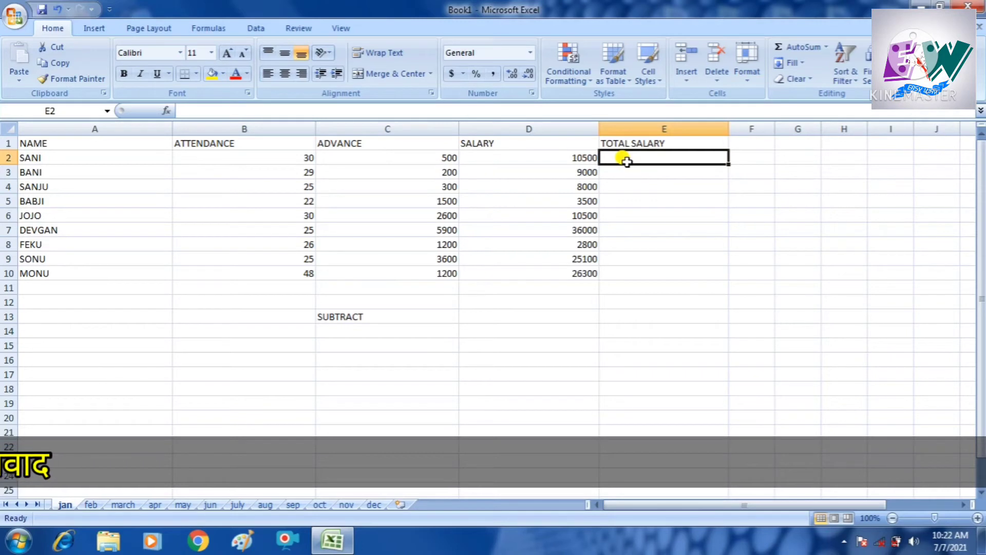
pyautogui.write('=')
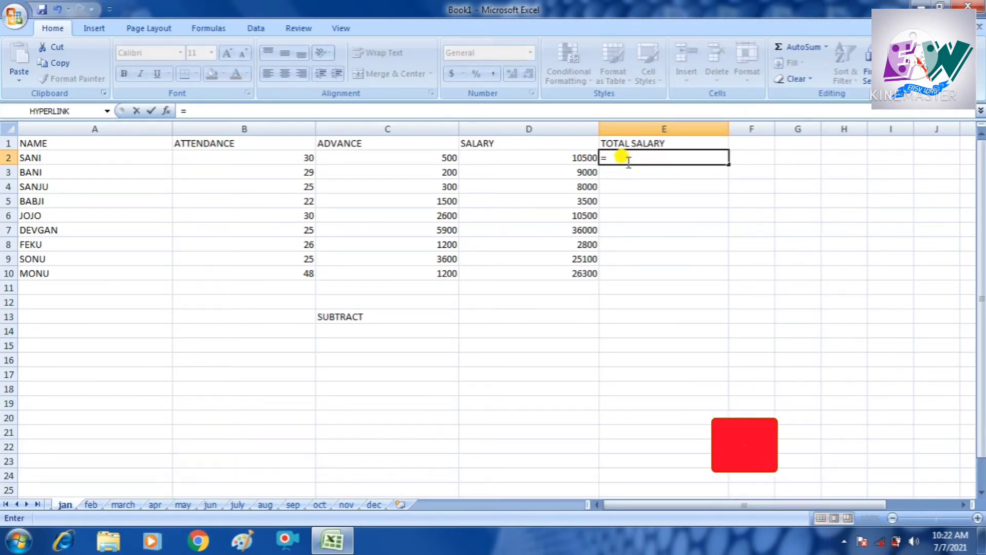
pyautogui.click(433, 157)
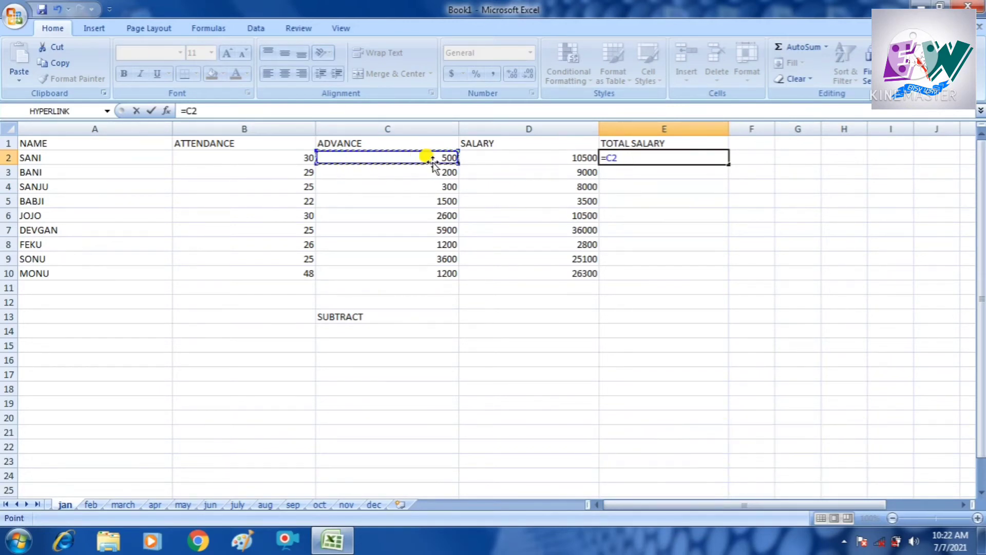
pyautogui.write('-')
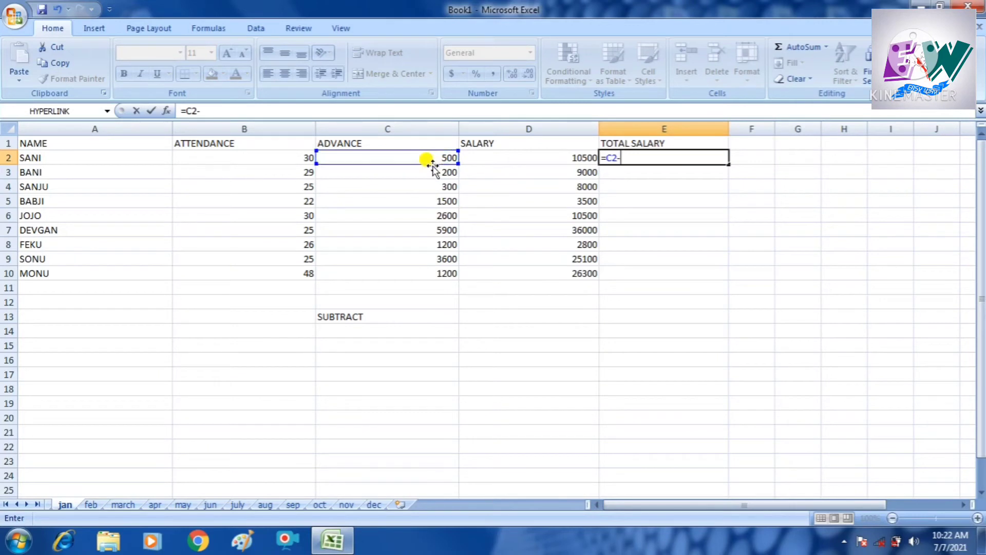
pyautogui.click(497, 159)
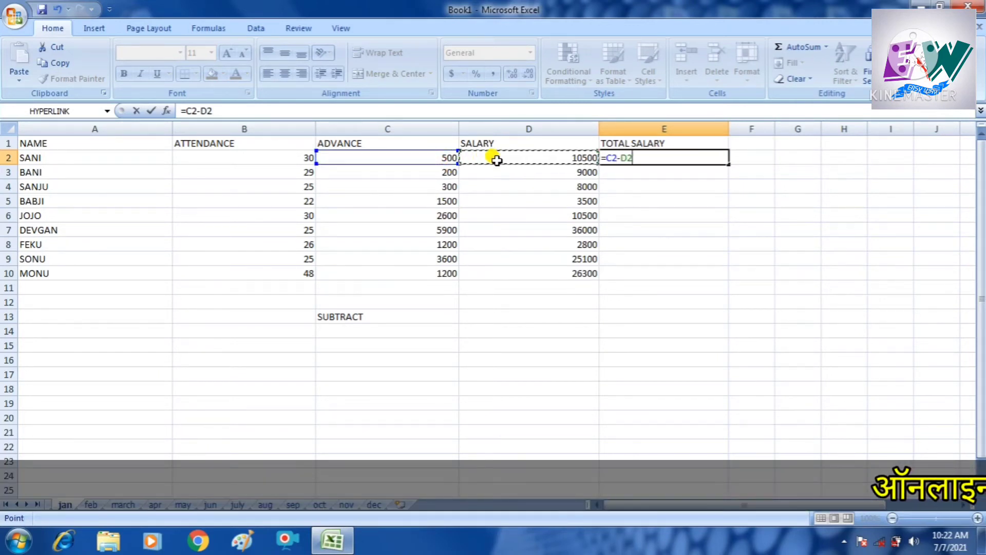
pyautogui.press('Return')
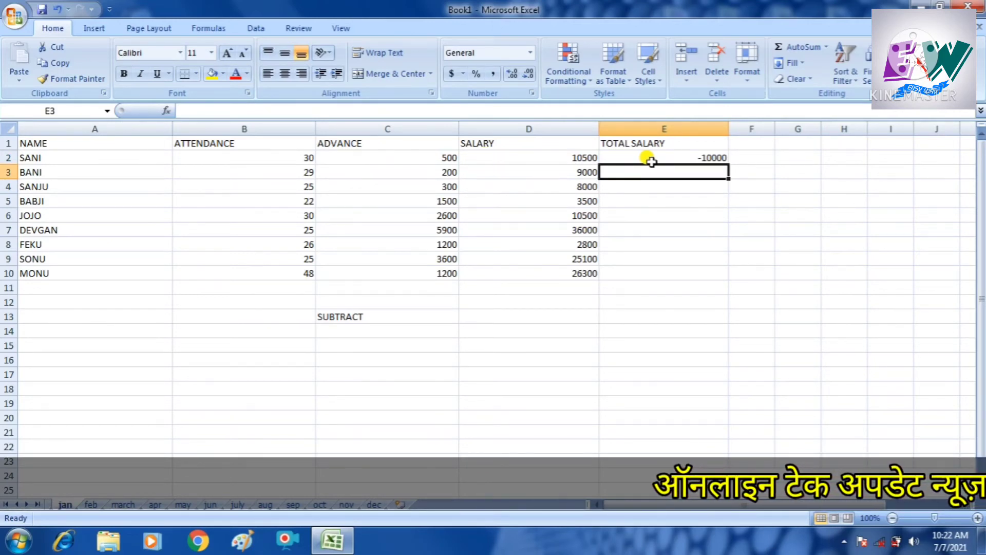
pyautogui.click(652, 160)
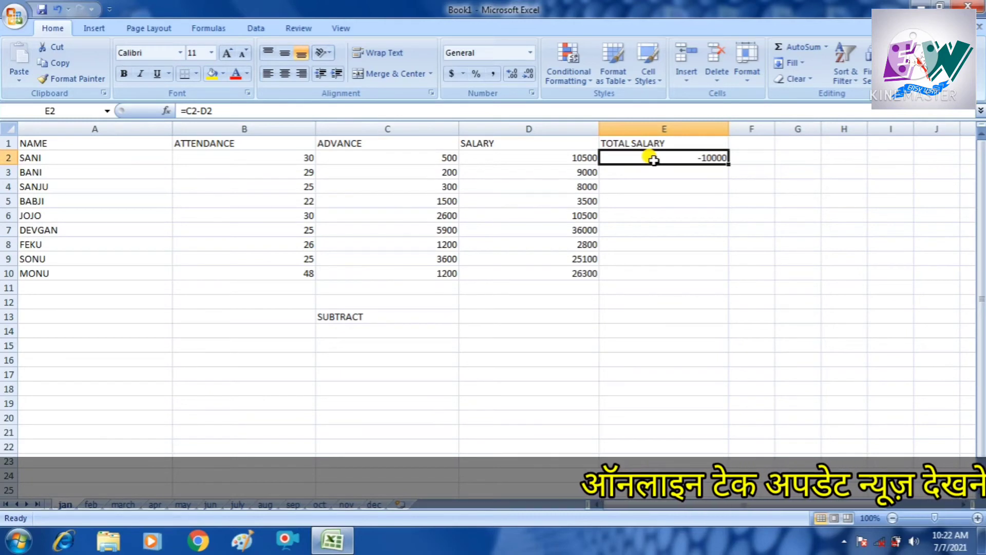
pyautogui.press('Delete')
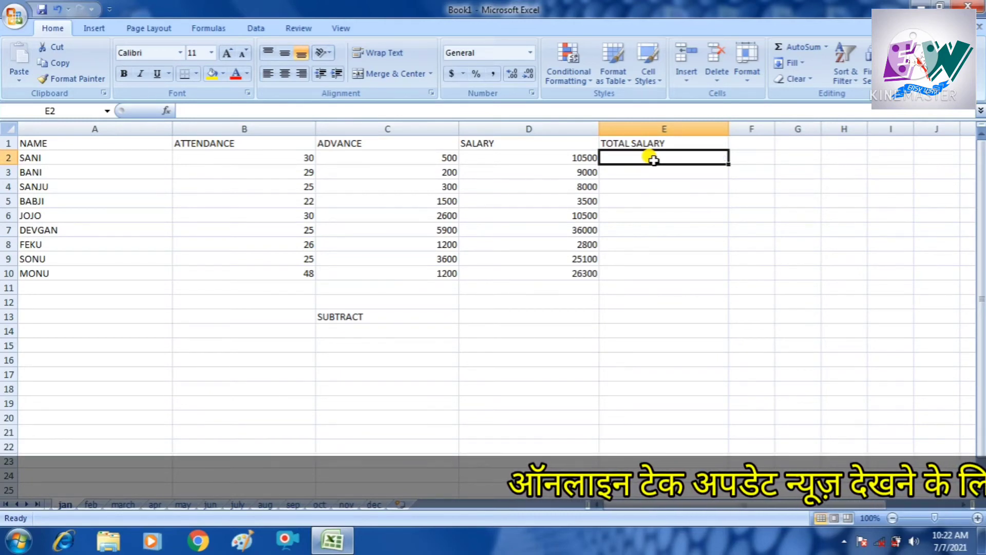
# Enter the formula =C2-D2 in cell E2 to subtract the salary from the advance
pyautogui.write('=')
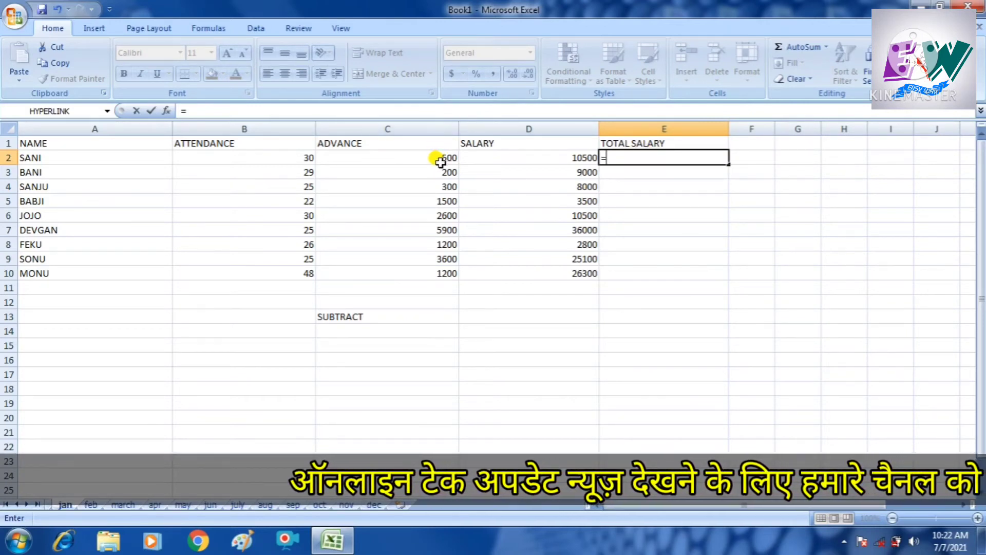
pyautogui.write('C2')
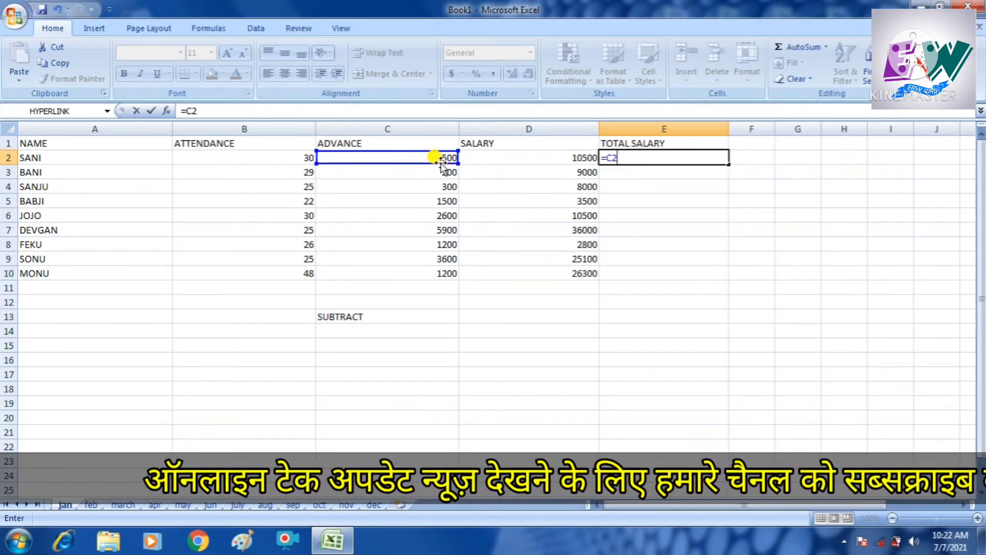
pyautogui.write('-')
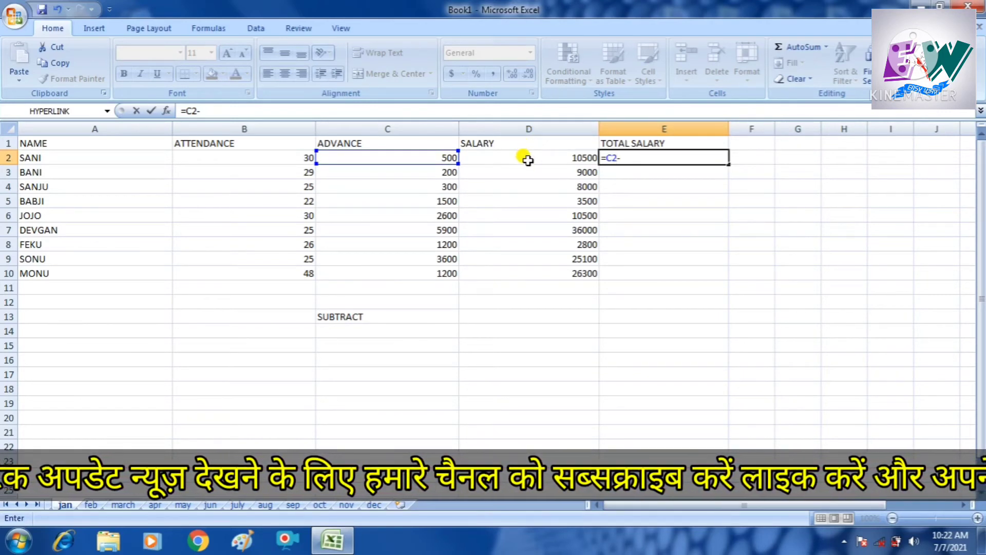
pyautogui.write('D')
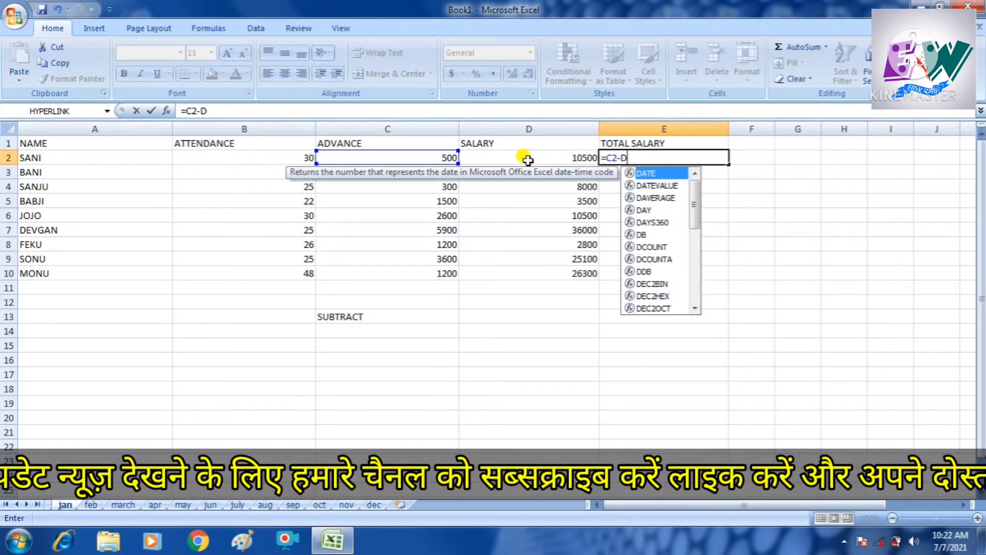
pyautogui.write('2')
pyautogui.press('Return')
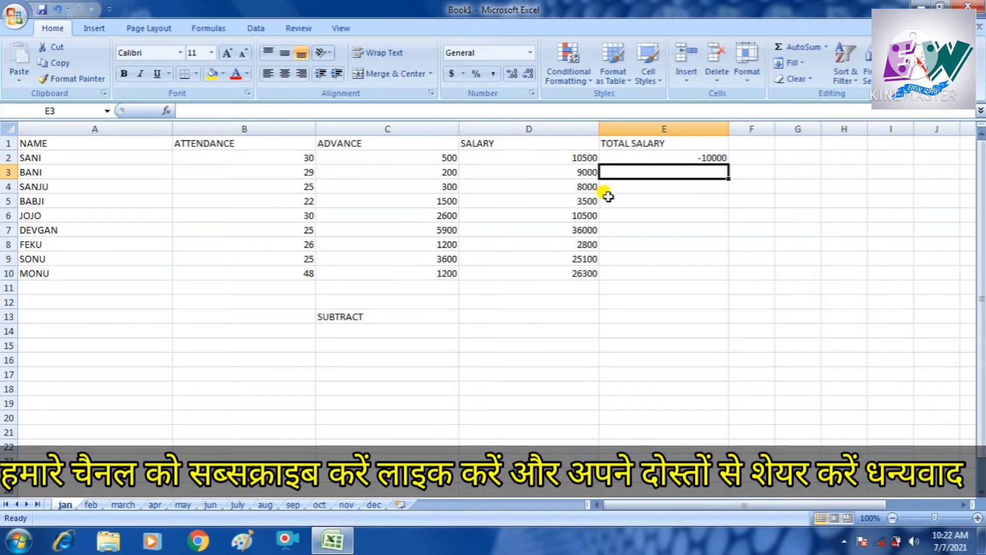
# Enter the formula =C3-D3 in cell E3 for the second employee's total salary
pyautogui.write('=')
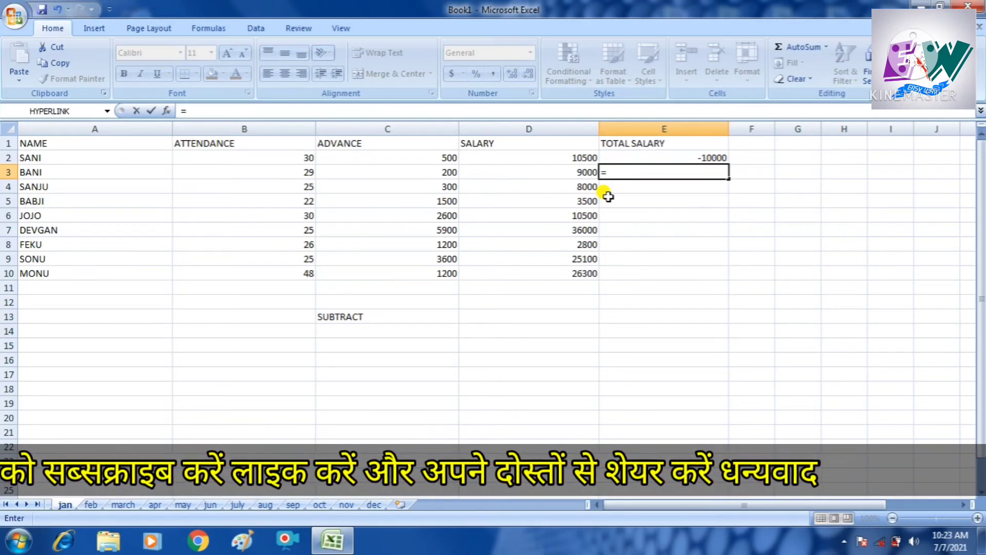
pyautogui.write('C')
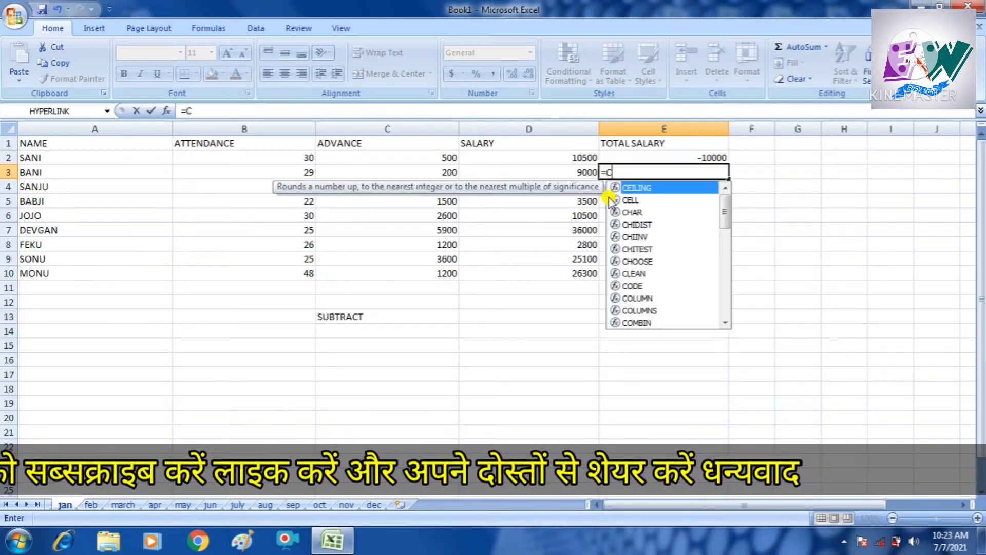
pyautogui.click(414, 173)
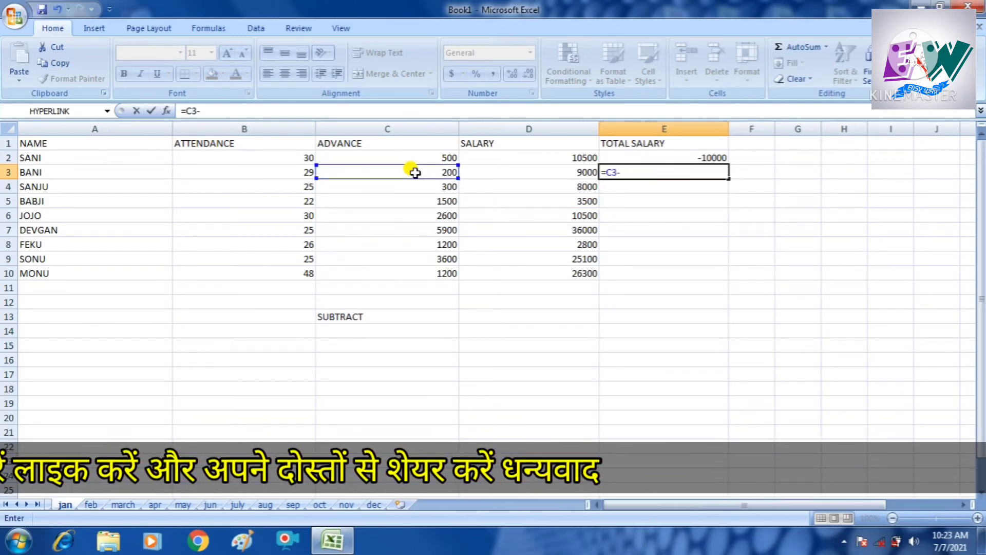
pyautogui.write('D')
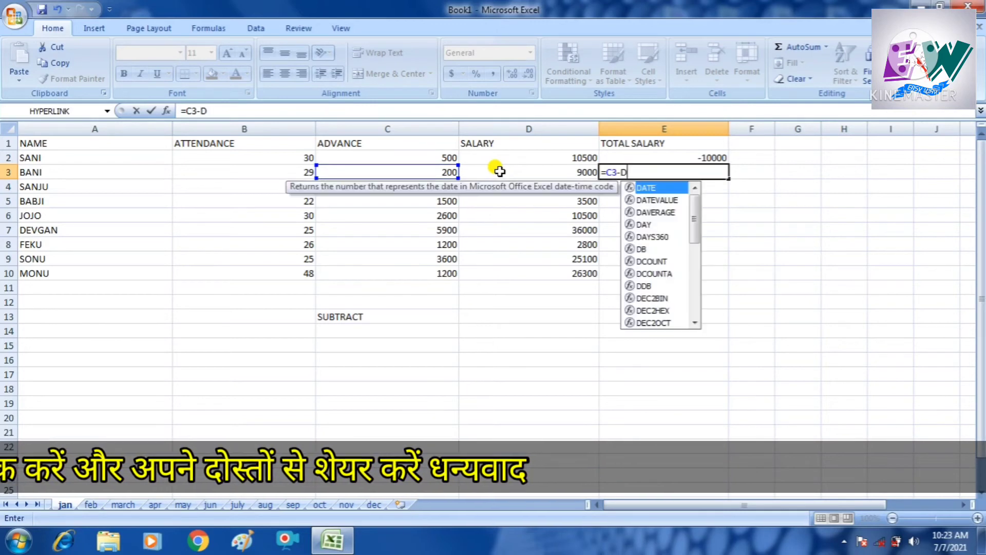
pyautogui.write('3')
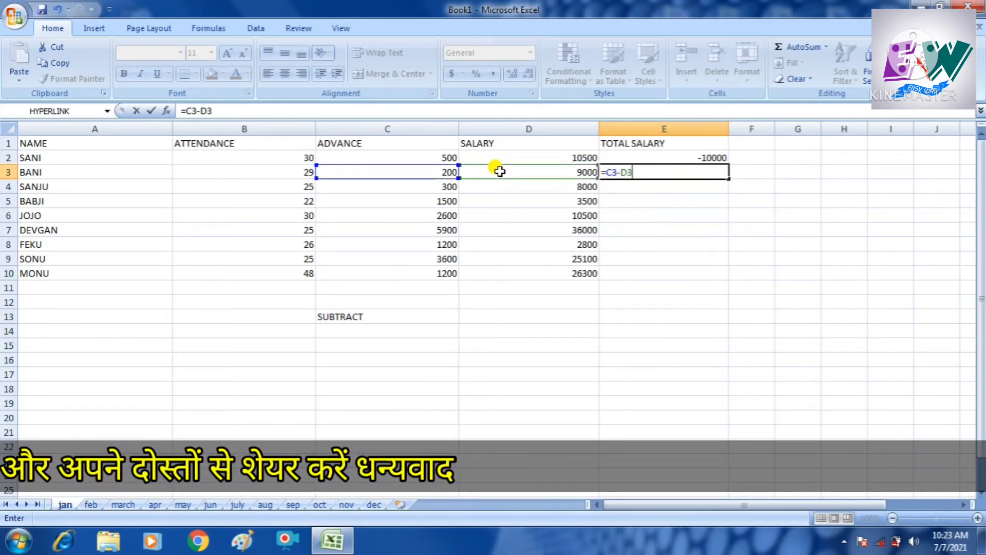
pyautogui.press('Return')
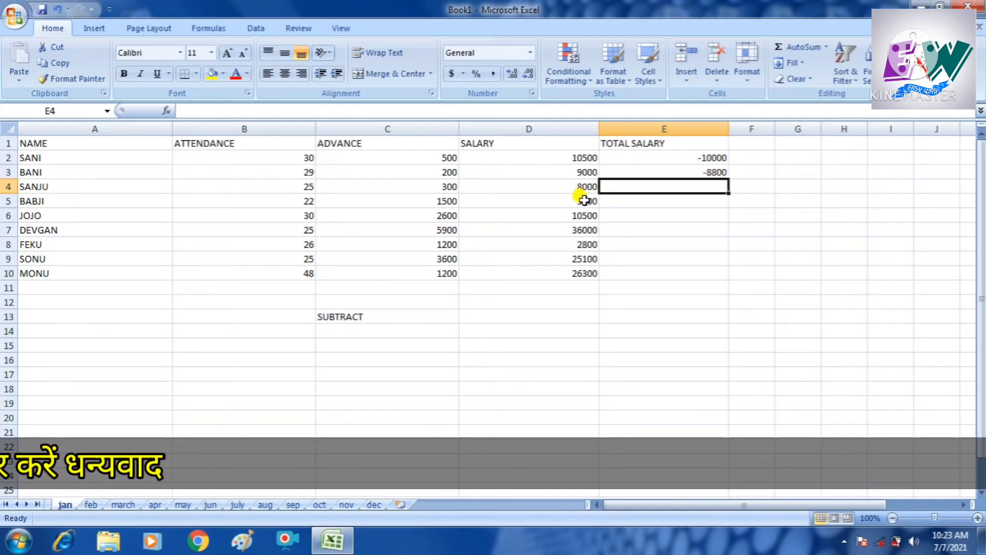
# Calculate the third employee's total salary in cell E4 with the formula =C4-D4
pyautogui.write('=')
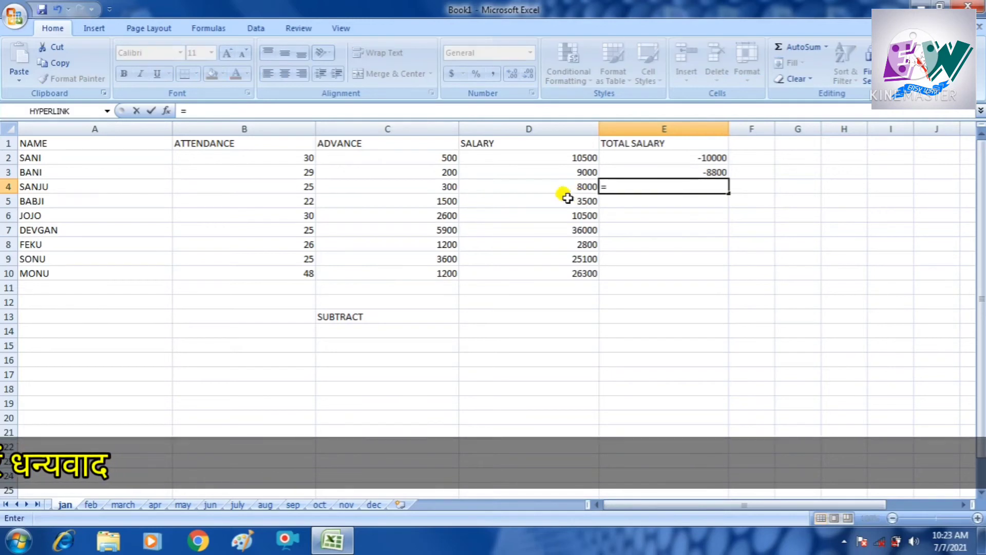
pyautogui.click(429, 187)
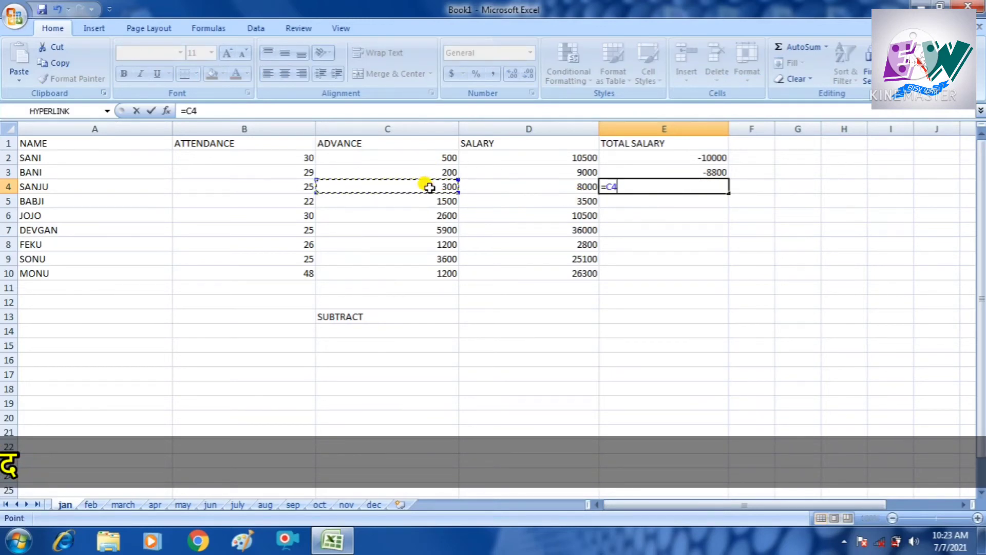
pyautogui.write('-')
pyautogui.click(484, 184)
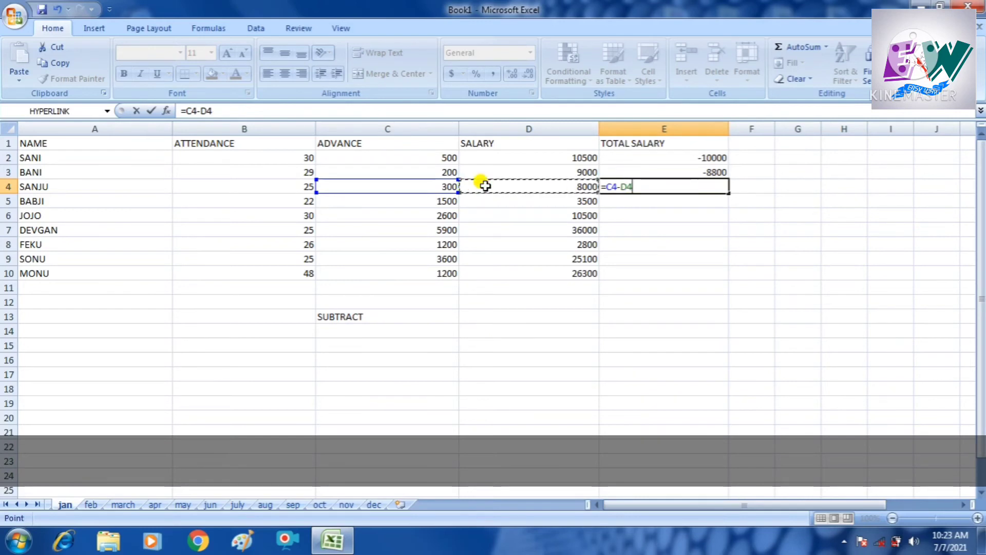
pyautogui.press('Return')
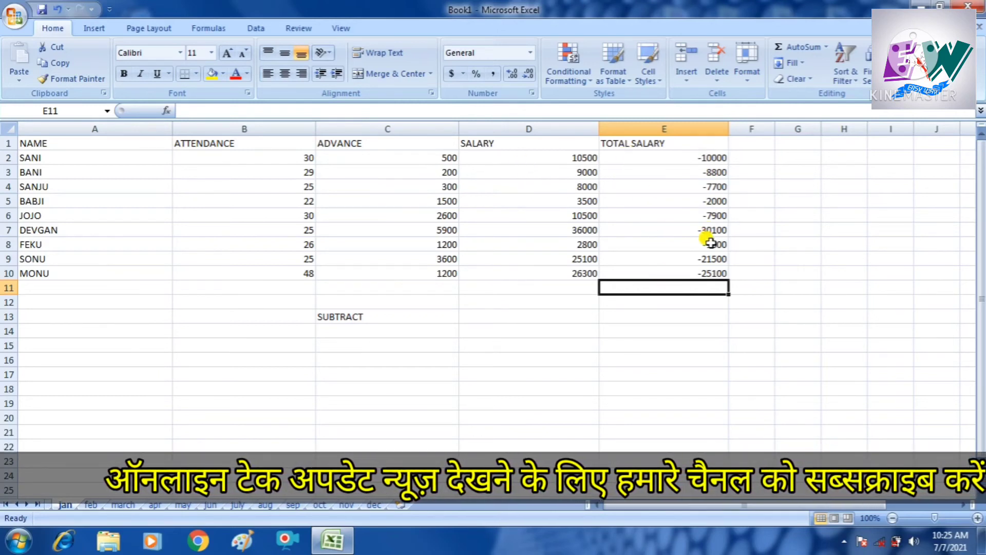
# Add up the TOTAL SALARY values with AutoSum, placing the formula =SUM(E2:E10) in cell E11
pyautogui.click(696, 159)
pyautogui.click(696, 159)
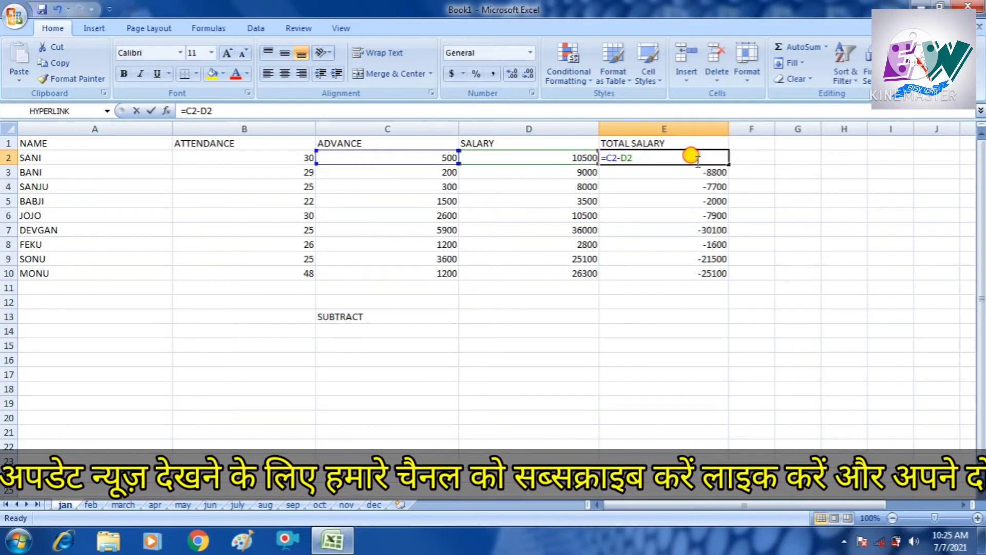
pyautogui.click(696, 186)
pyautogui.click(692, 159)
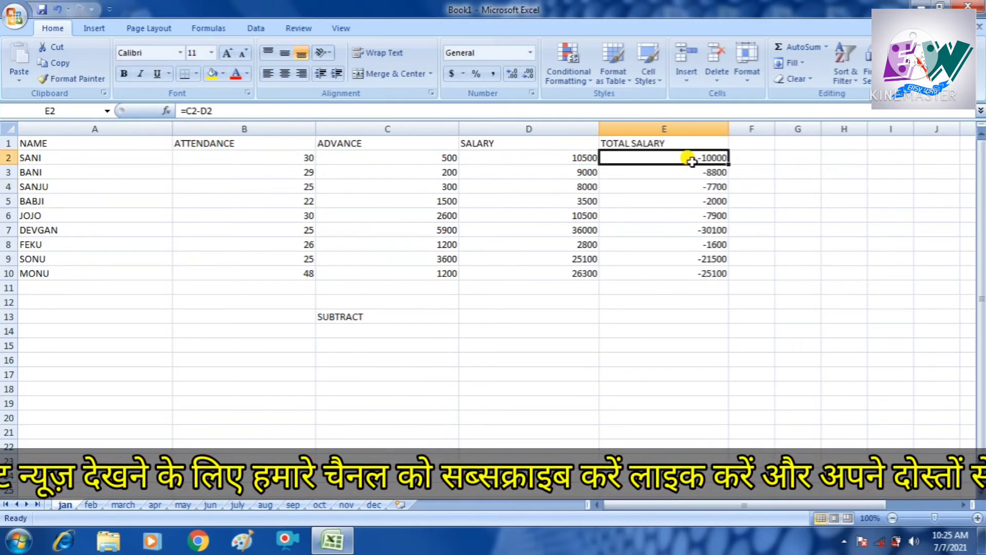
pyautogui.moveTo(691, 160); pyautogui.dragTo(702, 285)
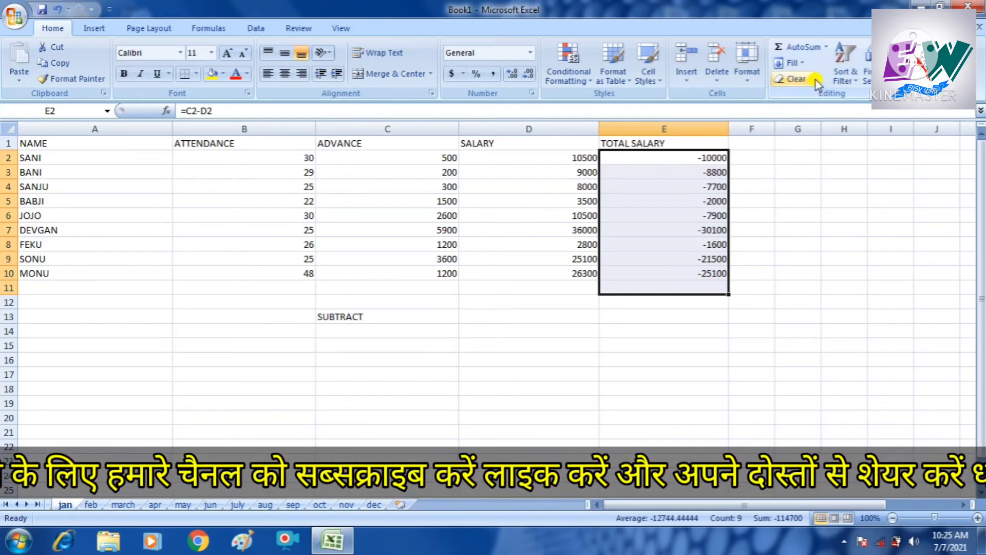
pyautogui.click(799, 50)
pyautogui.click(780, 257)
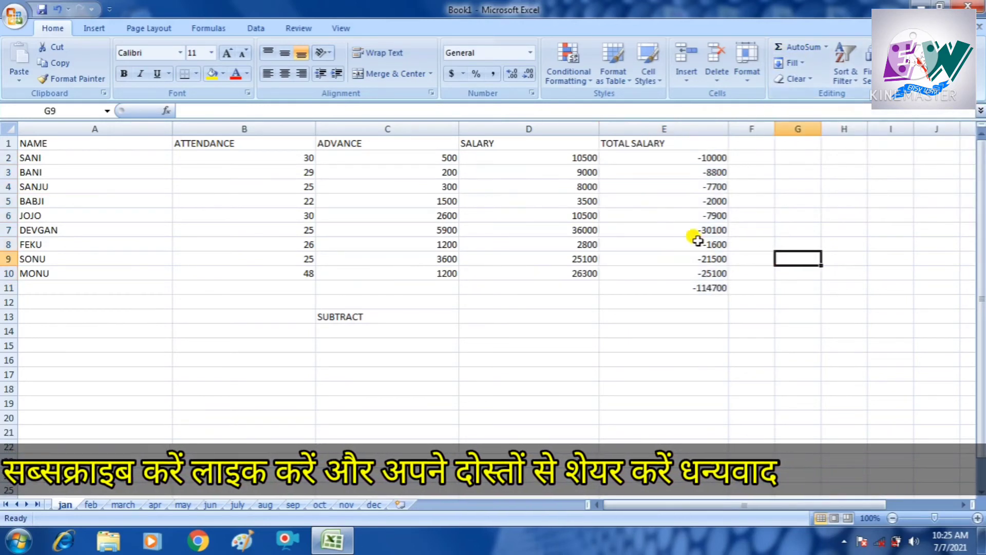
pyautogui.click(703, 288)
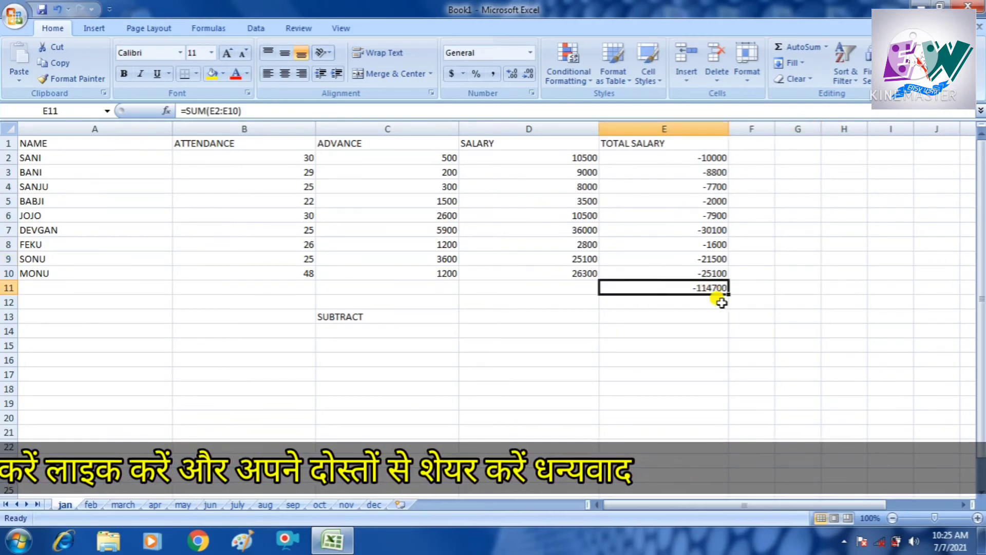
pyautogui.press('Down')
pyautogui.press('Down')
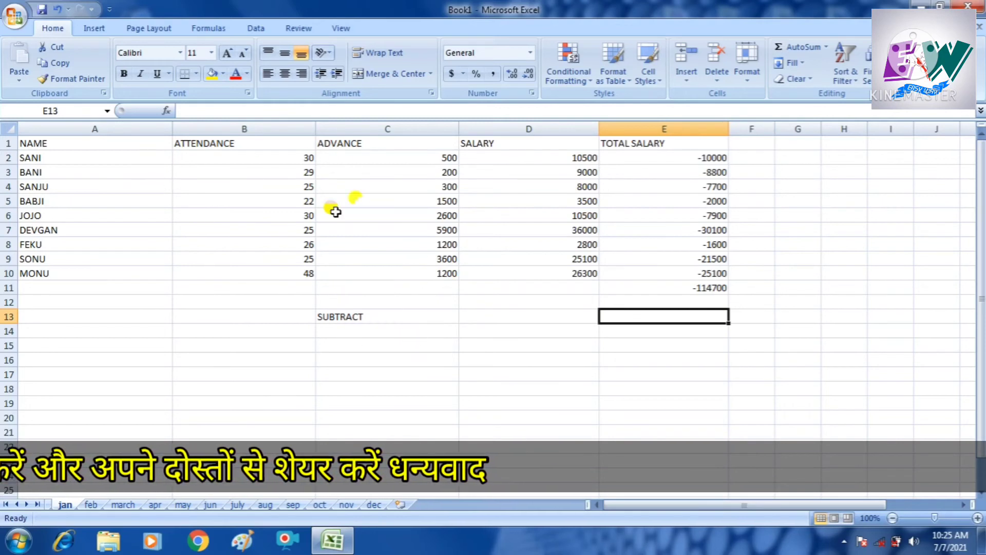
# Copy the table in cells A1 to E10 of the jan sheet and paste it at cell A1 of the feb sheet
pyautogui.click(93, 504)
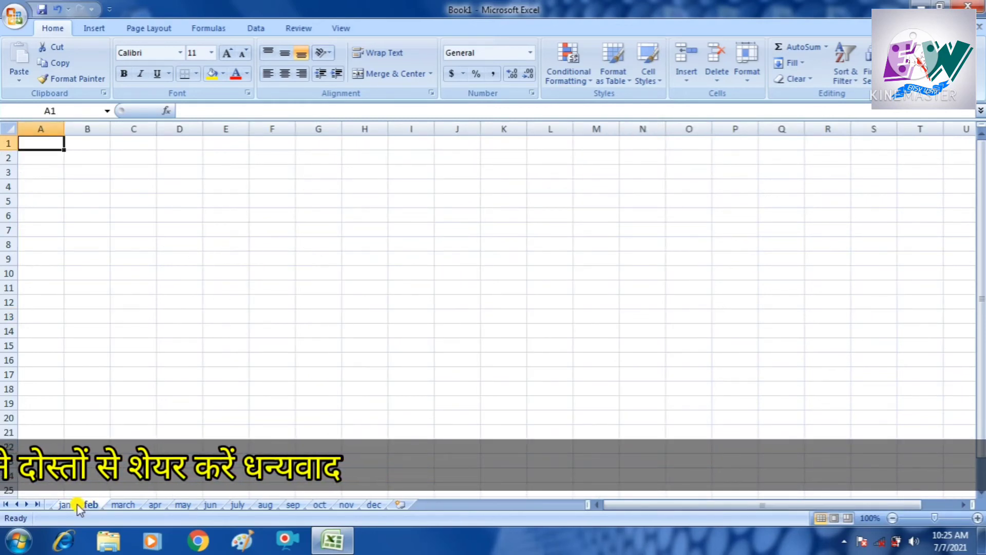
pyautogui.click(64, 504)
pyautogui.click(65, 144)
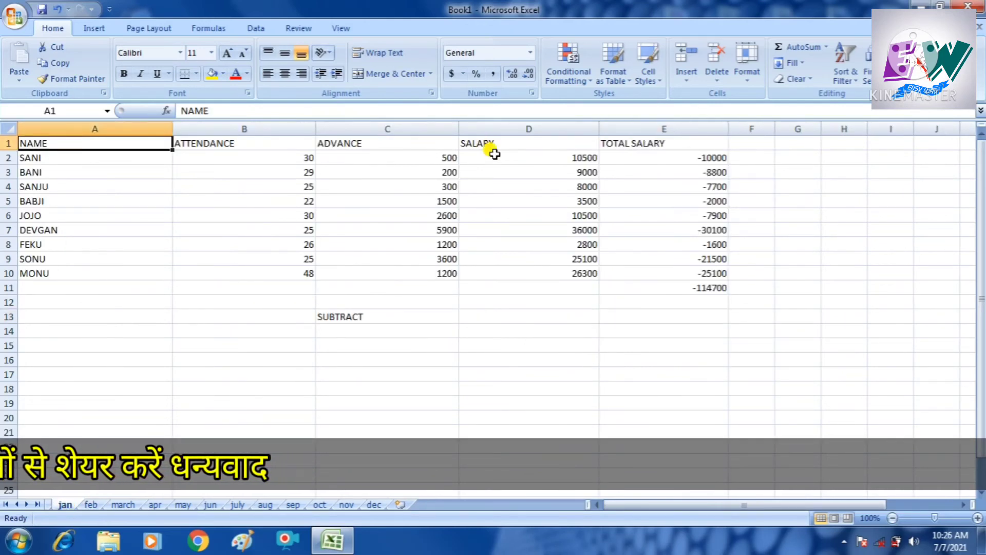
pyautogui.hotkey('shift', 'Right')
pyautogui.hotkey('shift', 'Right')
pyautogui.hotkey('shift', 'Right')
pyautogui.hotkey('shift', 'Right')
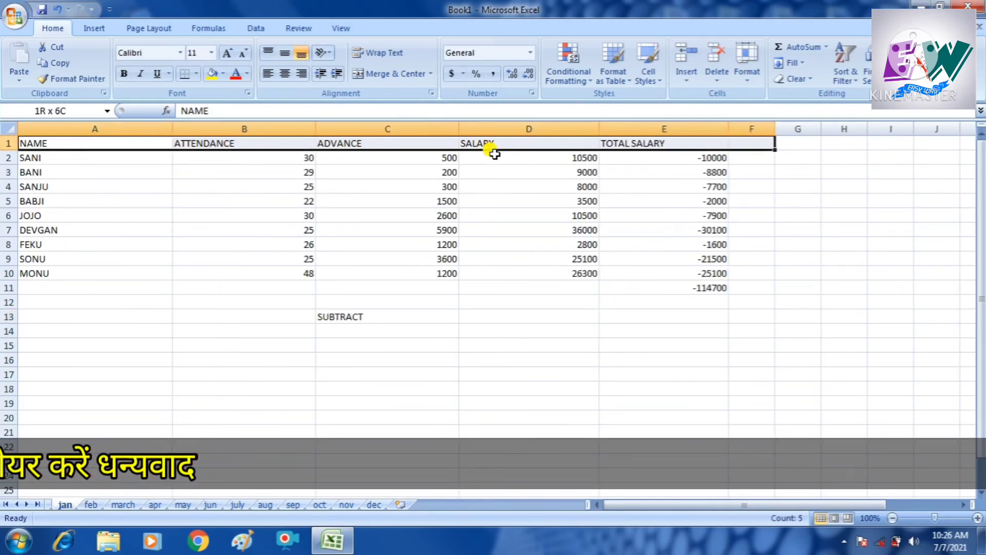
pyautogui.hotkey('shift', 'Down')
pyautogui.hotkey('shift', 'Down')
pyautogui.hotkey('shift', 'Down')
pyautogui.hotkey('shift', 'Down')
pyautogui.hotkey('shift', 'Down')
pyautogui.hotkey('shift', 'Down')
pyautogui.hotkey('shift', 'Down')
pyautogui.hotkey('shift', 'Down')
pyautogui.hotkey('shift', 'Down')
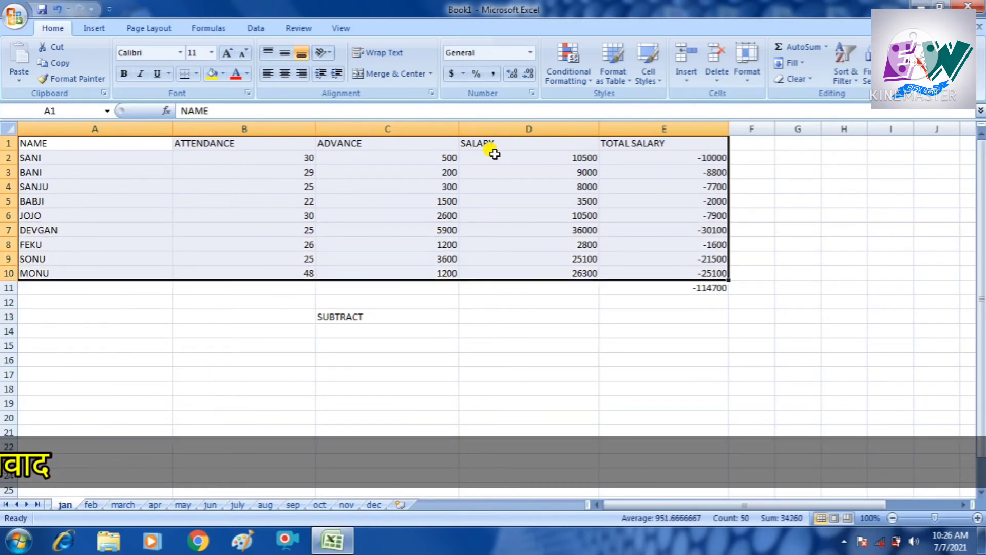
pyautogui.hotkey('ctrl', 'c')
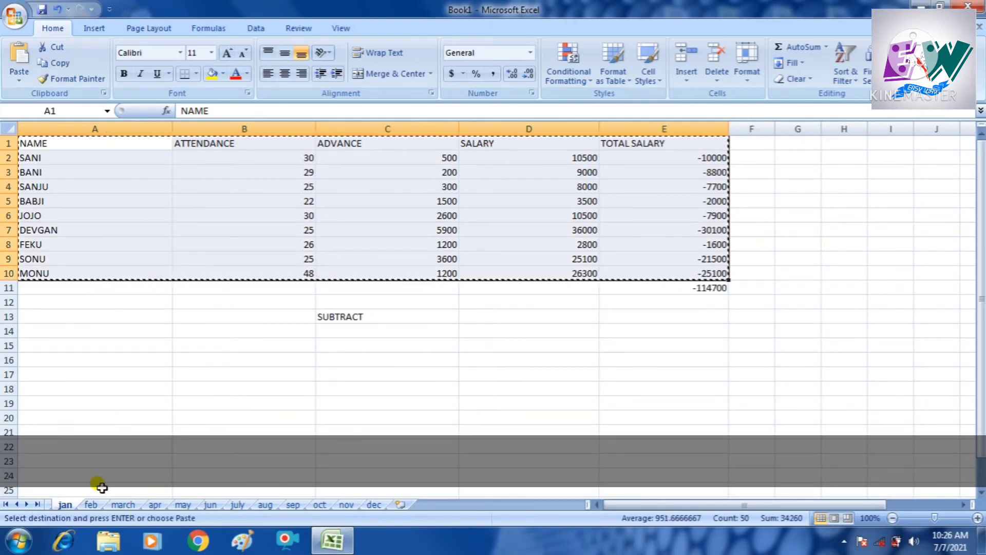
pyautogui.click(96, 506)
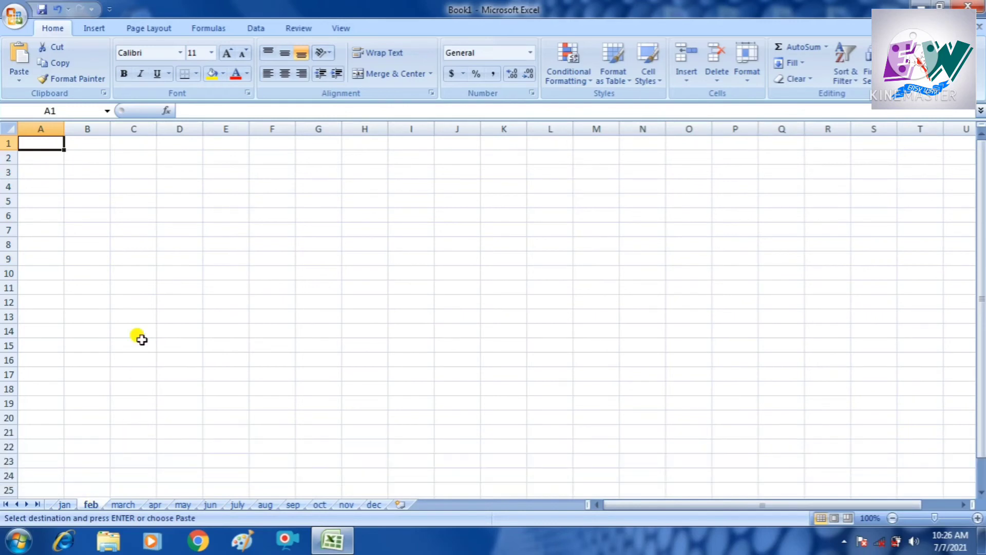
pyautogui.hotkey('ctrl', 'v')
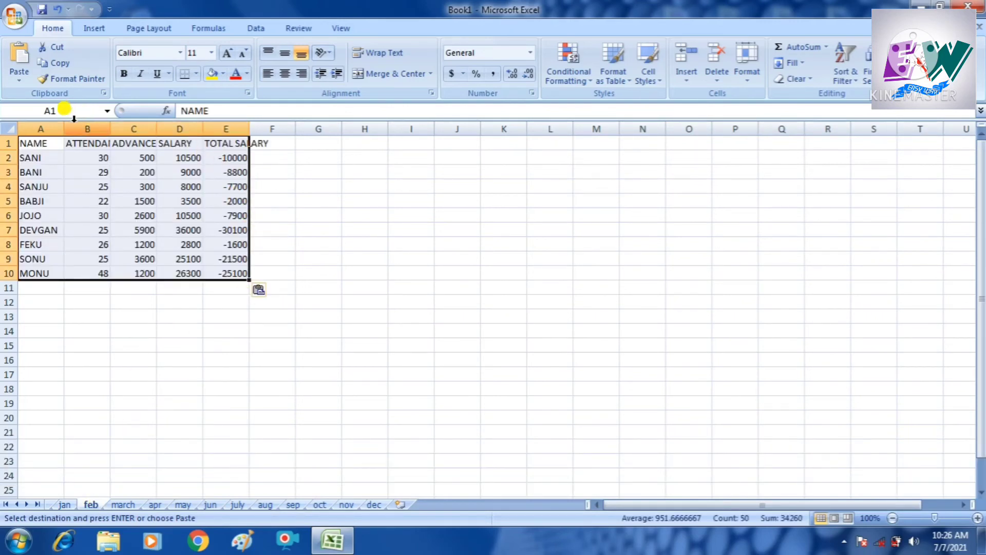
# Widen columns A to E on the feb sheet so that all headers fit
pyautogui.moveTo(62, 123); pyautogui.dragTo(502, 138)
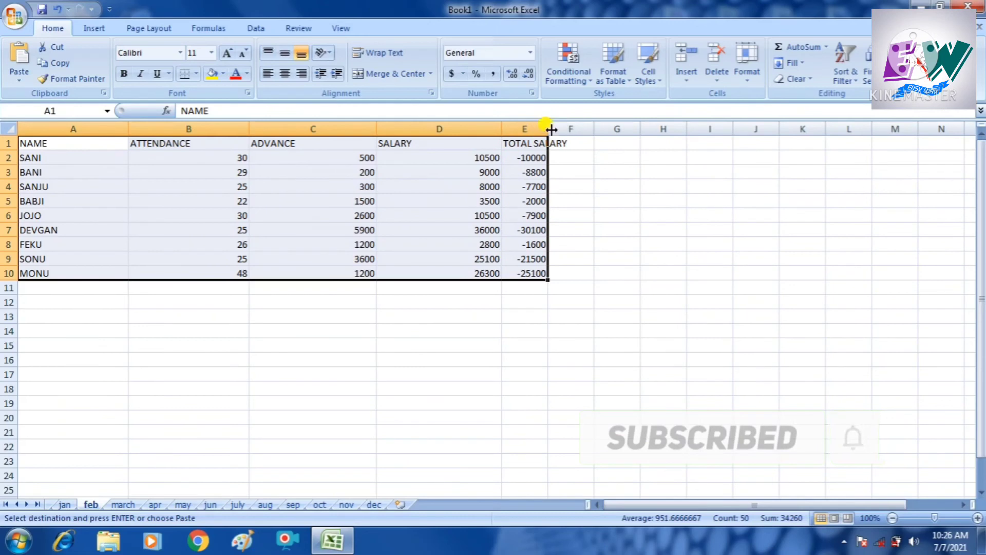
pyautogui.moveTo(547, 129); pyautogui.dragTo(631, 128)
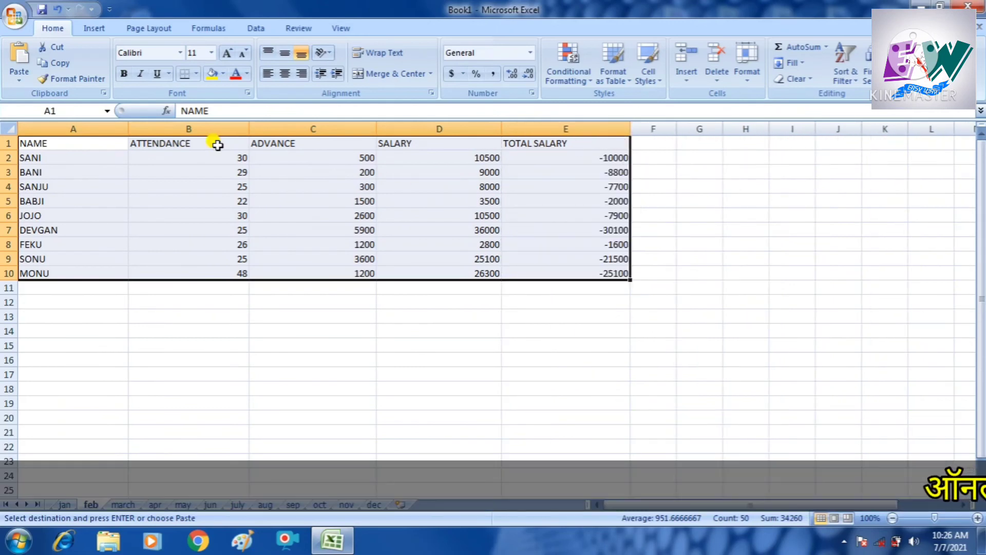
pyautogui.click(193, 155)
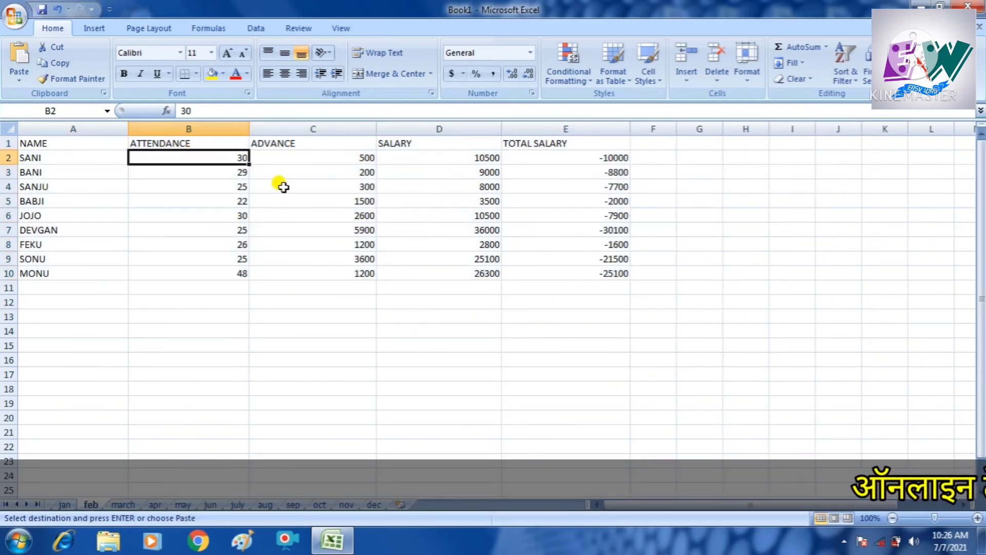